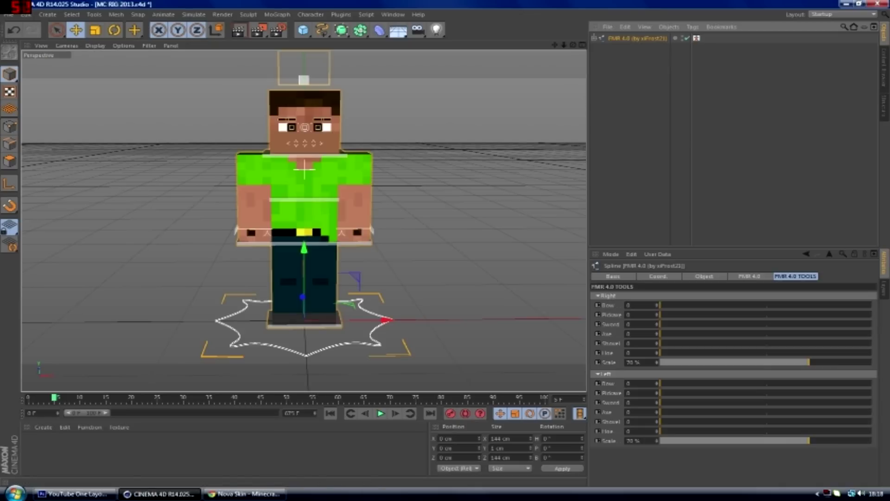
Step: Switch to Nova Skin in the browser, download the red hoodie skin as a PNG, and place the file on the desktop
left_click(246, 493)
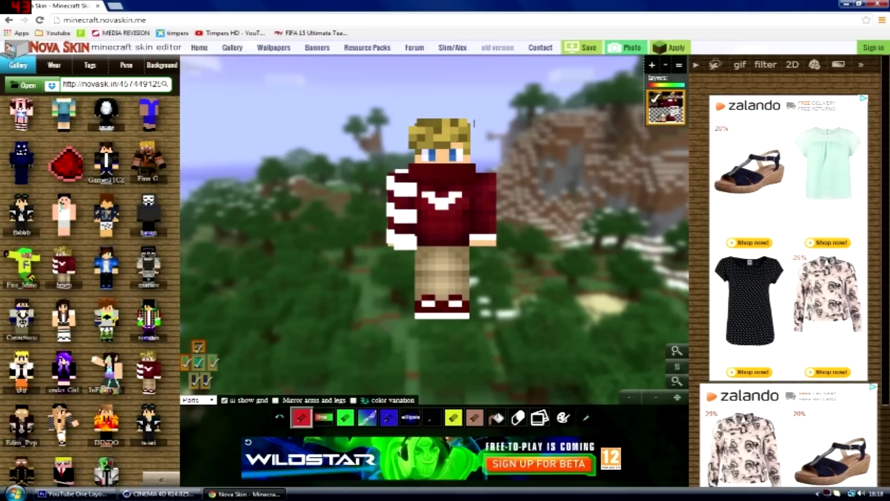
left_click(581, 48)
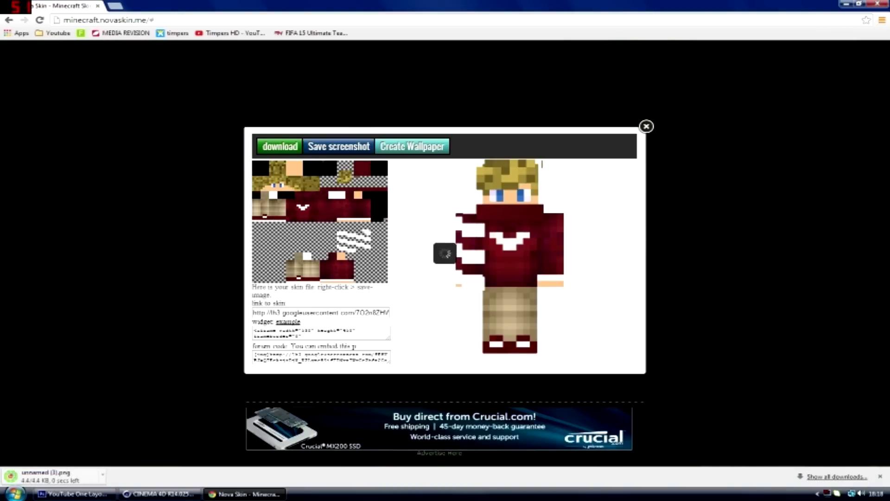
left_click(859, 4)
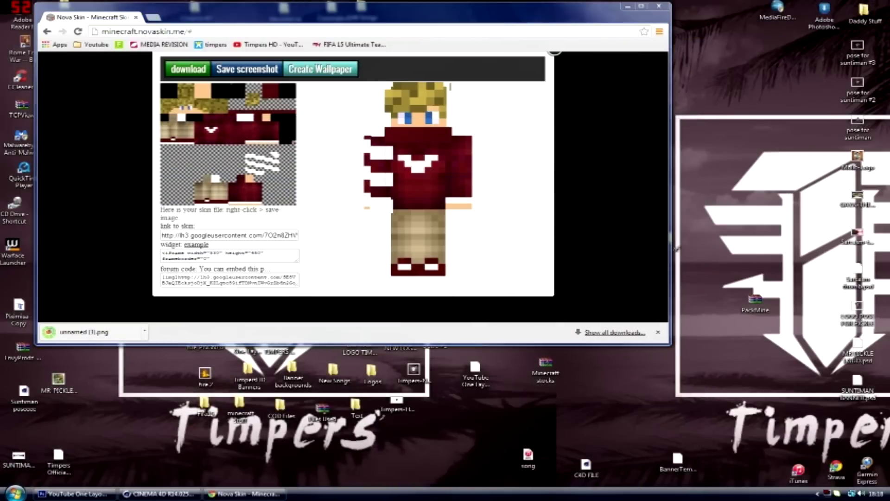
left_click_drag(84, 332, 462, 451)
left_click(658, 332)
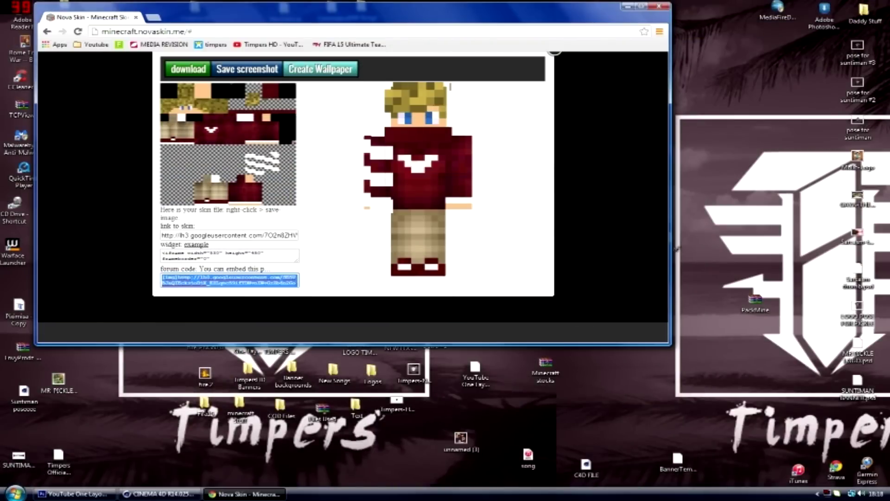
Step: Close the browser window and switch back to Cinema 4D
left_click(244, 494)
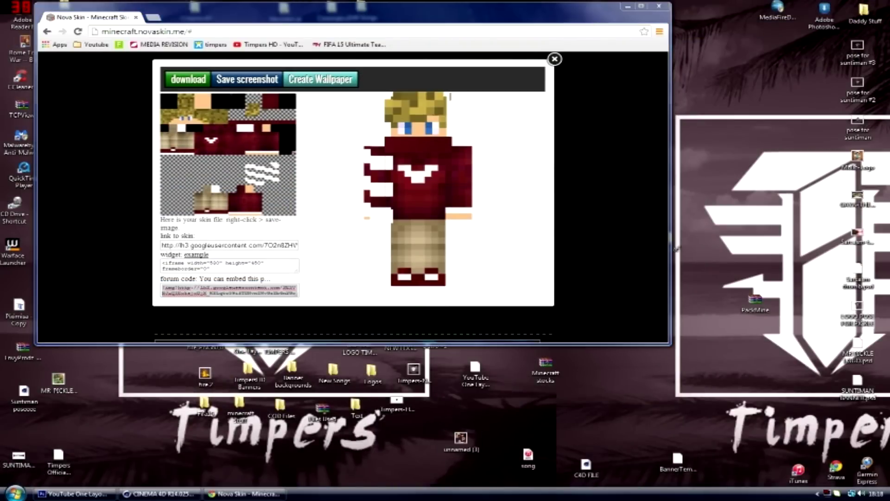
left_click(246, 494)
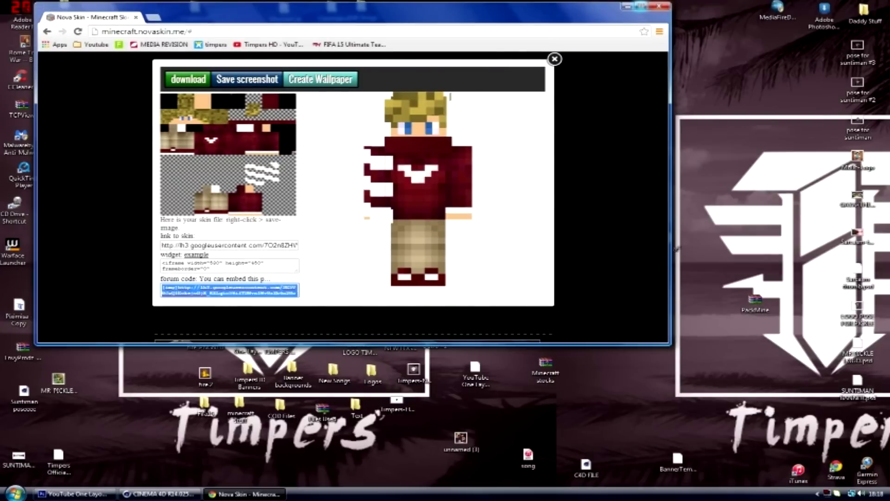
left_click(641, 6)
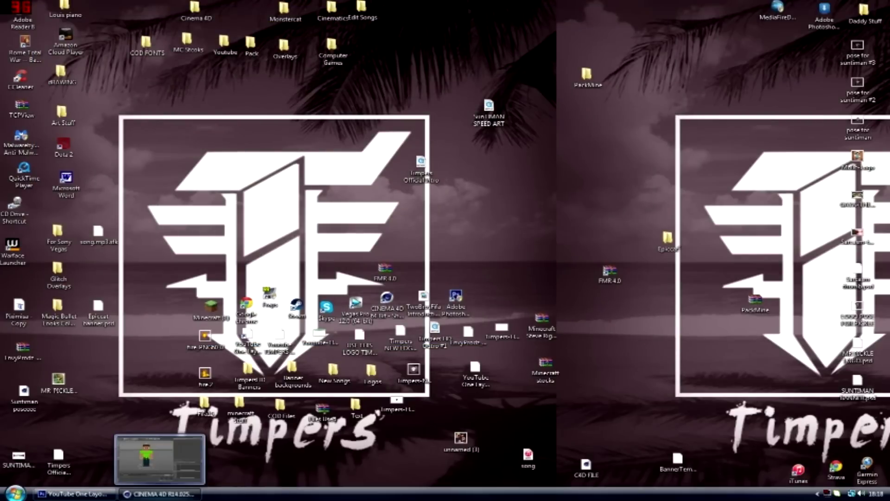
left_click(160, 494)
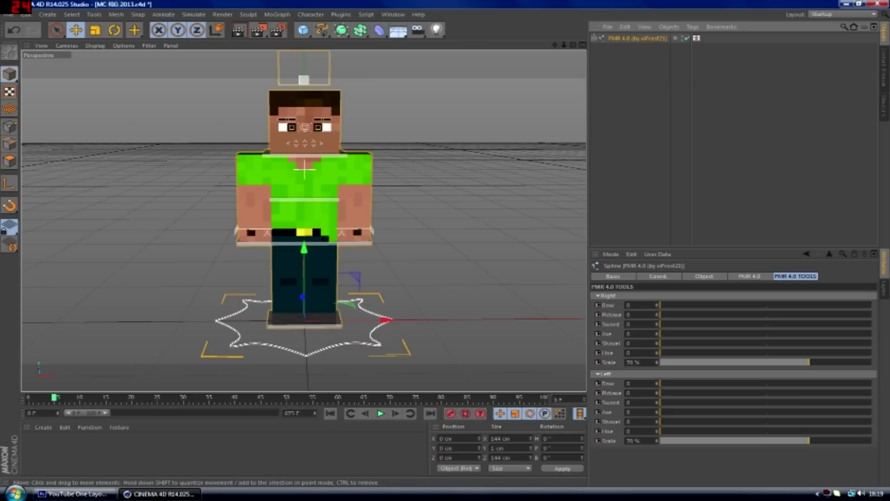
Step: Load the "unnamed (3)" image from the desktop as the FMR 4.0 rig's skin file
mouse_move(573, 45)
left_mouse_down()
mouse_move(524, 45)
mouse_move(578, 41)
mouse_move(564, 41)
mouse_move(560, 55)
left_mouse_up()
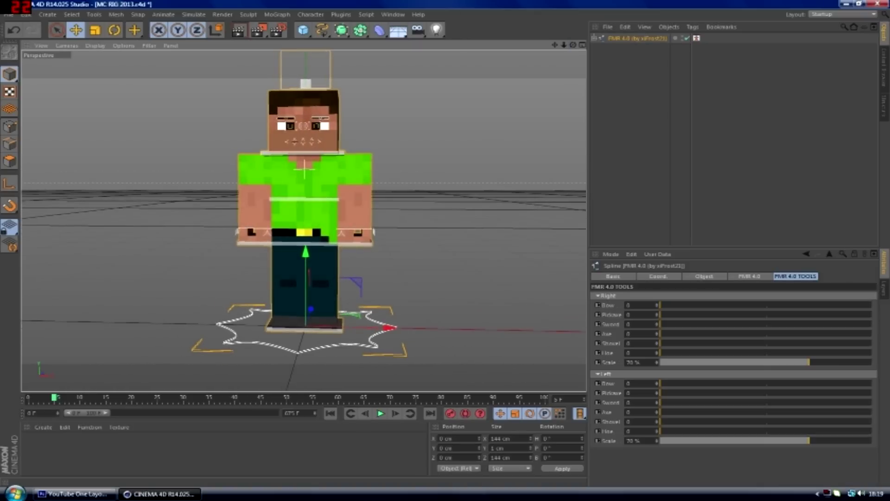
left_click(749, 275)
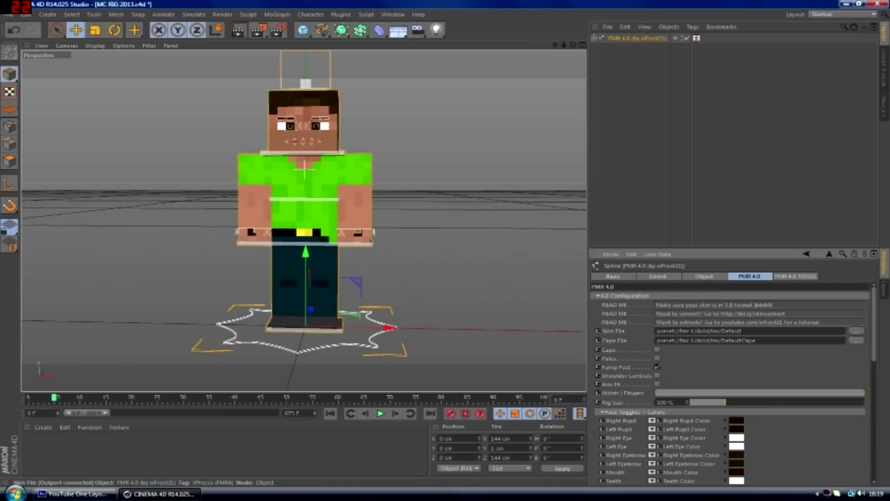
left_click(856, 330)
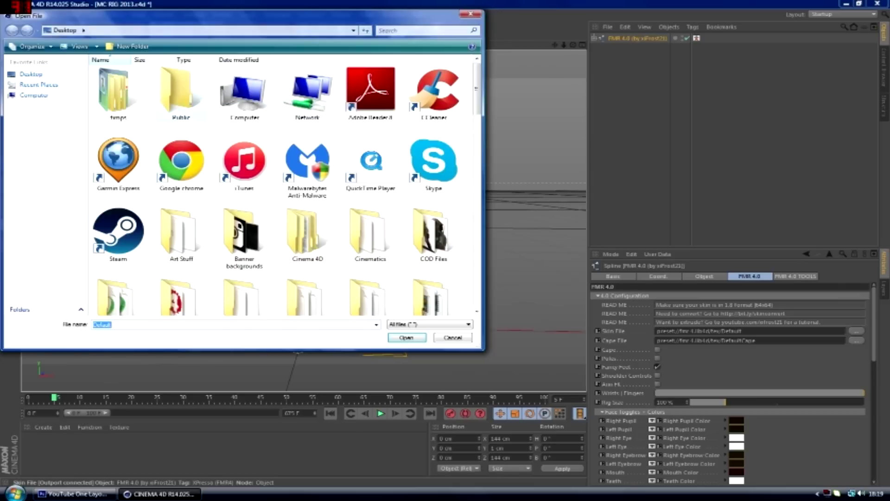
scroll(287, 190, "down", 10)
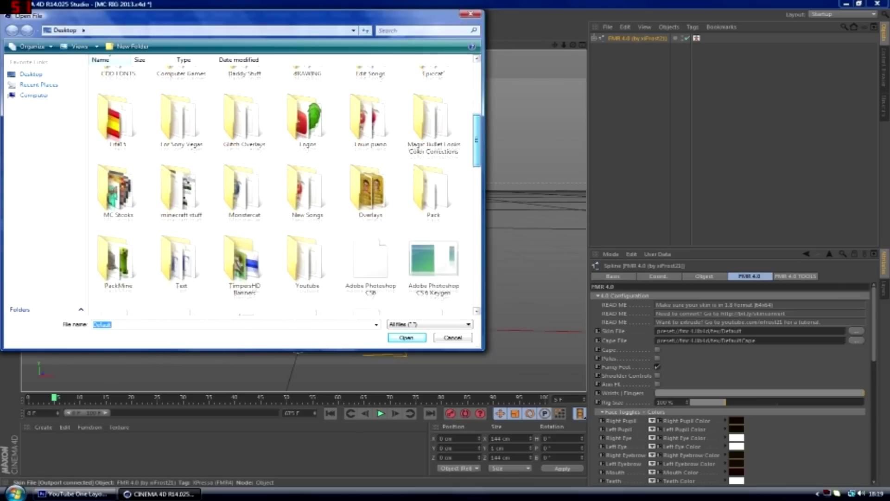
scroll(286, 190, "down", 5)
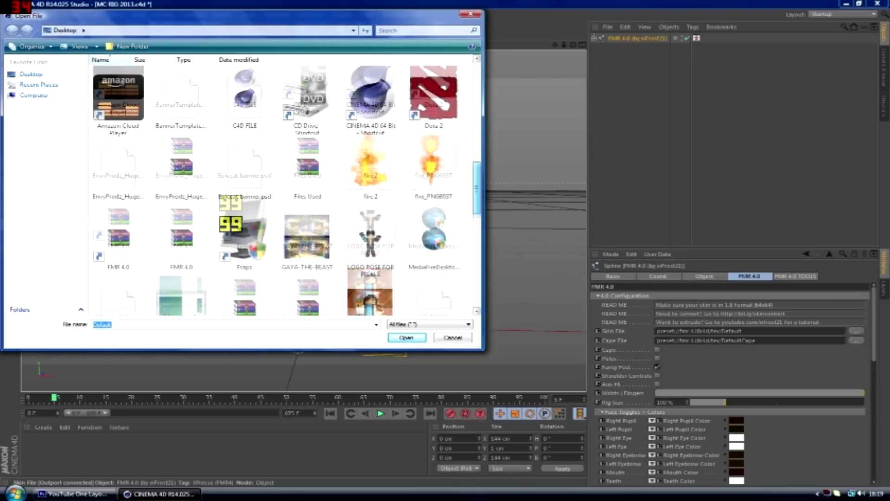
scroll(286, 191, "down", 5)
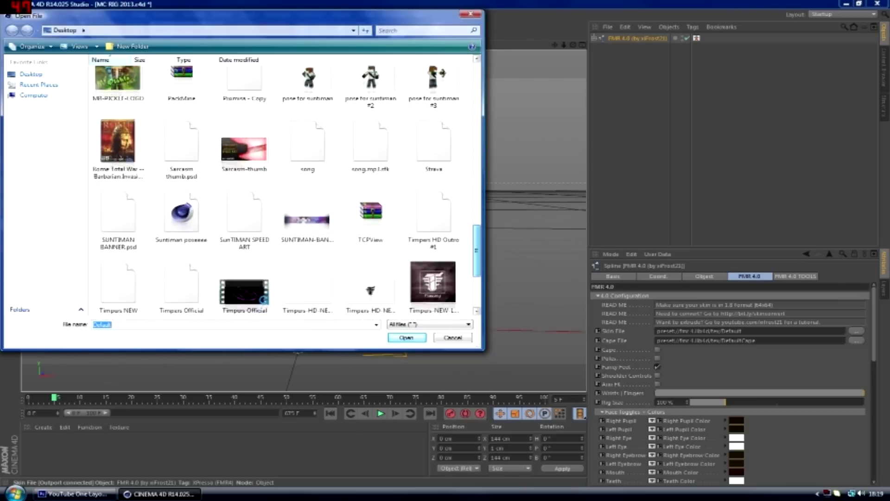
scroll(287, 191, "down", 3)
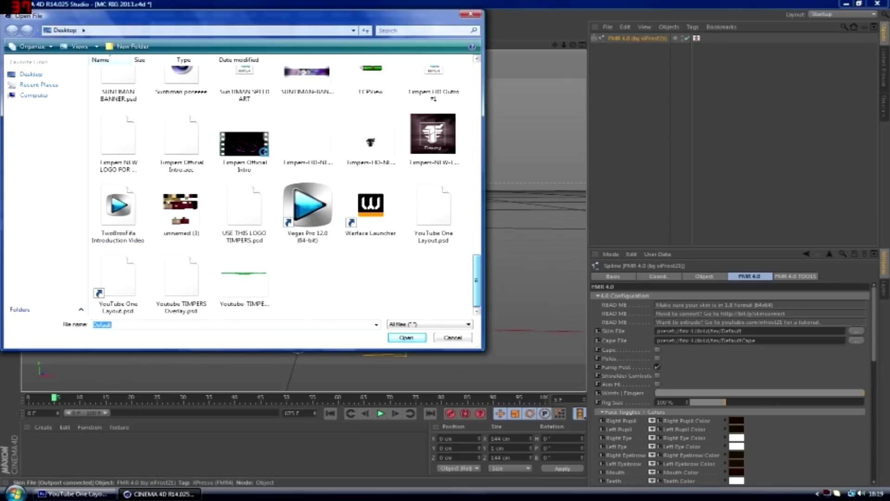
double_click(181, 220)
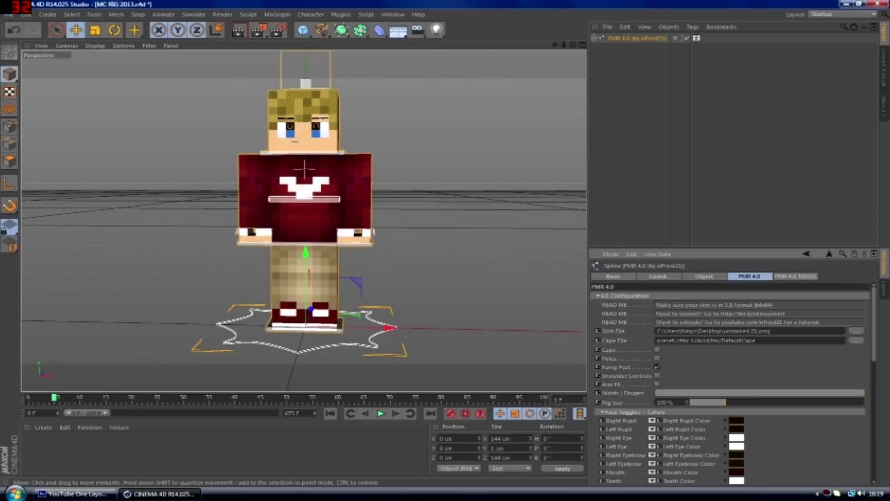
Step: Deselect the rig, pick the character's right hand controller in the Visual Selector, and move it about 7 cm outward along X
mouse_move(573, 45)
left_mouse_down()
mouse_move(619, 44)
mouse_move(573, 40)
left_mouse_up()
key("ctrl+shift+a")
left_click(696, 38)
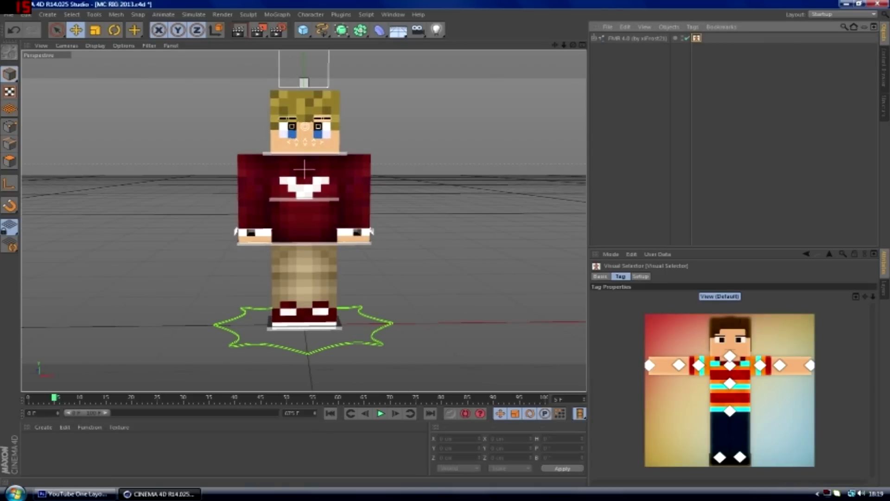
left_click(649, 365)
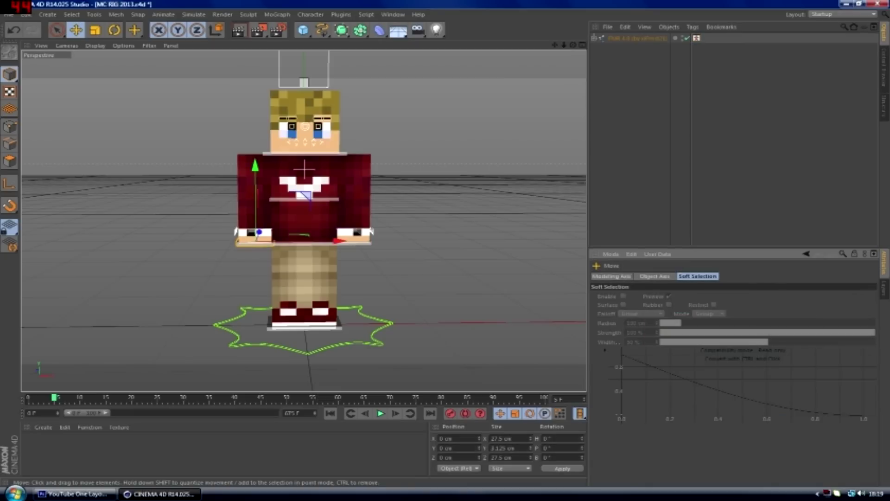
left_click_drag(341, 241, 329, 241)
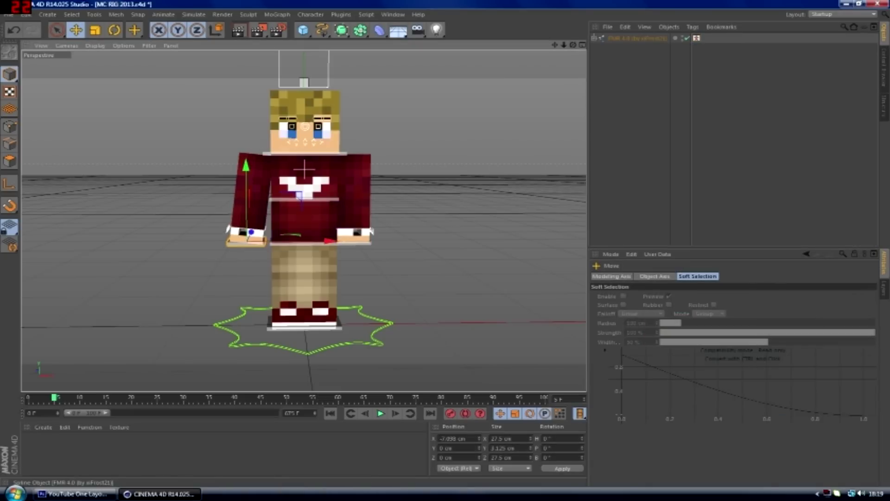
left_click(697, 38)
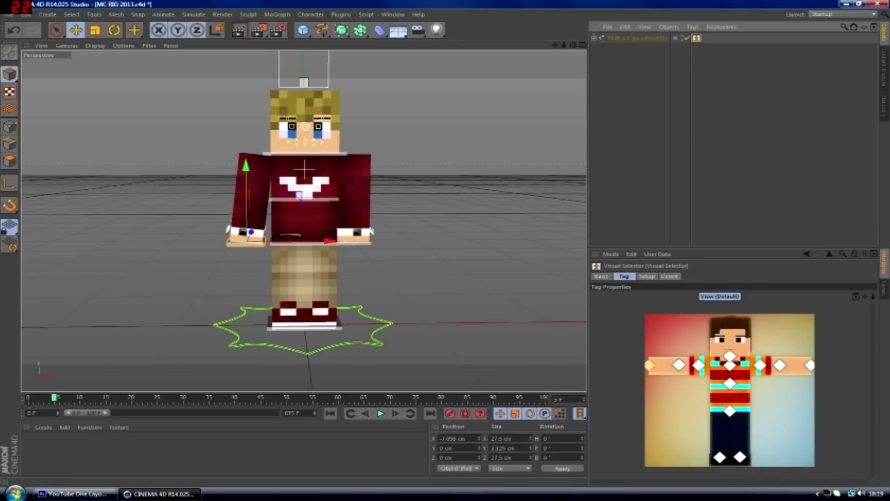
mouse_move(573, 45)
left_mouse_down()
mouse_move(630, 45)
mouse_move(580, 60)
mouse_move(563, 47)
left_mouse_up()
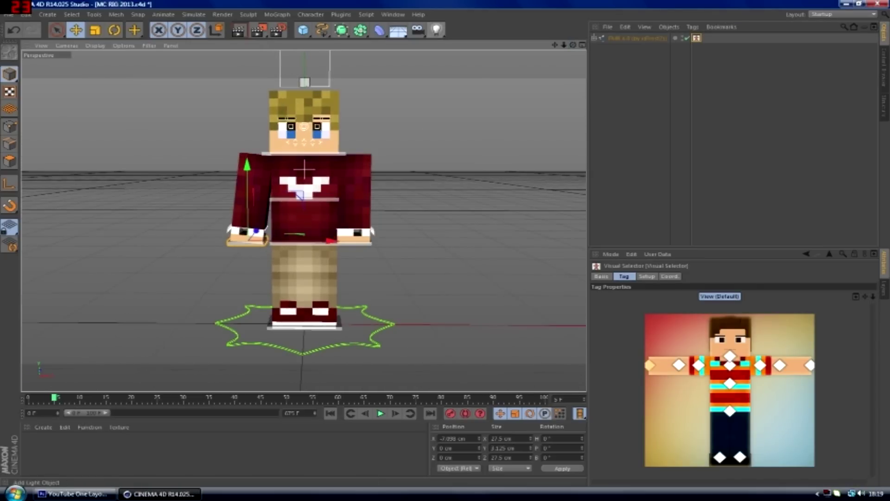
Step: Add an omni light to the scene and move it along Z to the front of the character
left_click(436, 30)
left_click(476, 43)
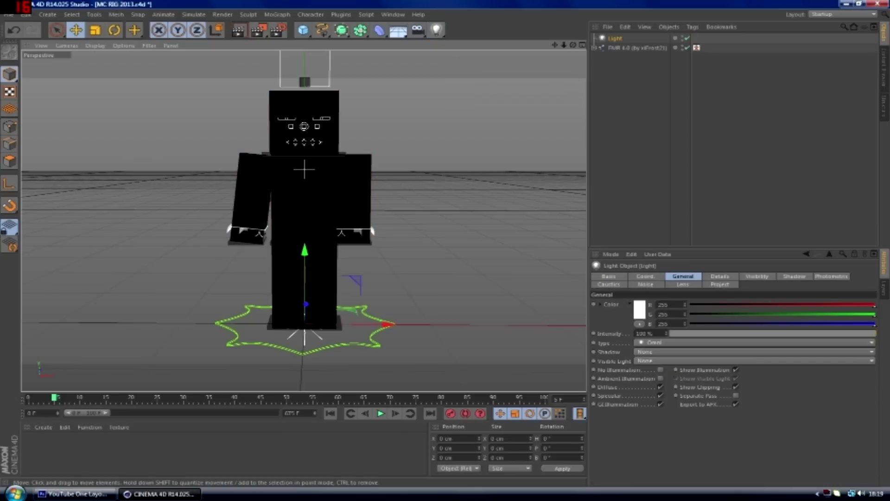
scroll(269, 263, "down", 3)
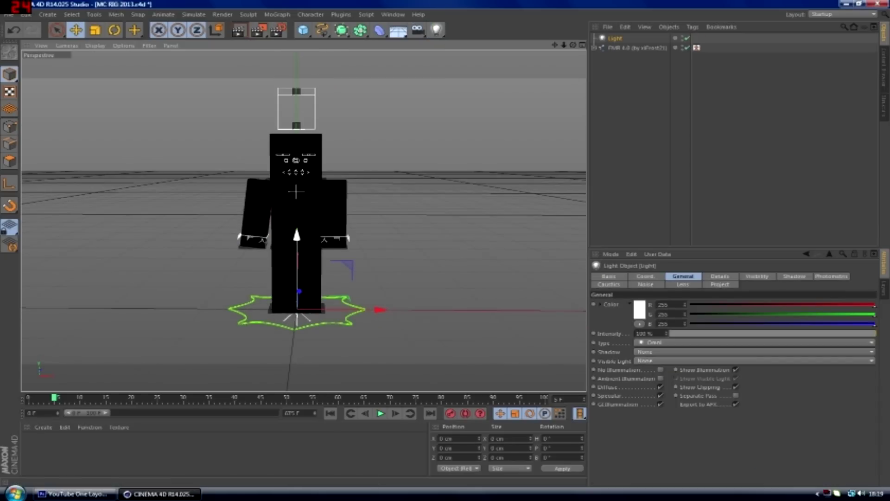
left_click_drag(300, 291, 289, 369)
Step: Add three more lights, placing one at about 220 cm in X, one on the opposite side, and one behind the character
left_click(436, 29)
left_click_drag(297, 309, 509, 310)
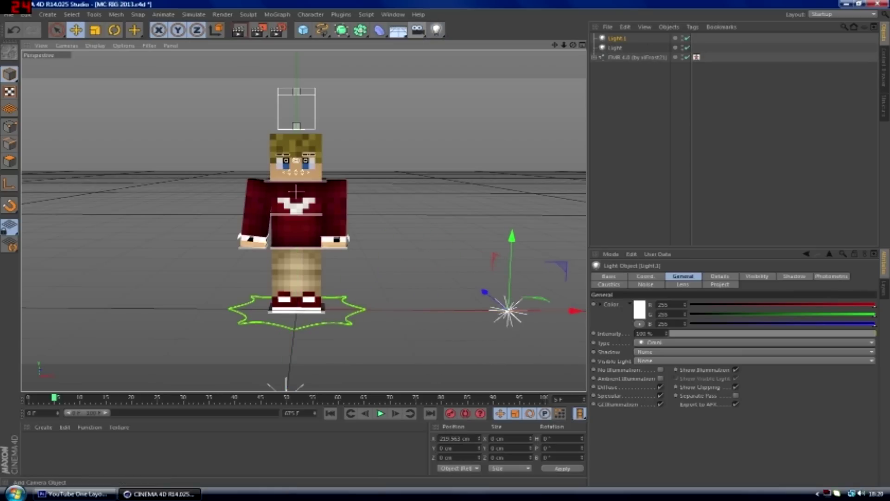
left_click(436, 30)
left_click_drag(364, 309, 203, 310)
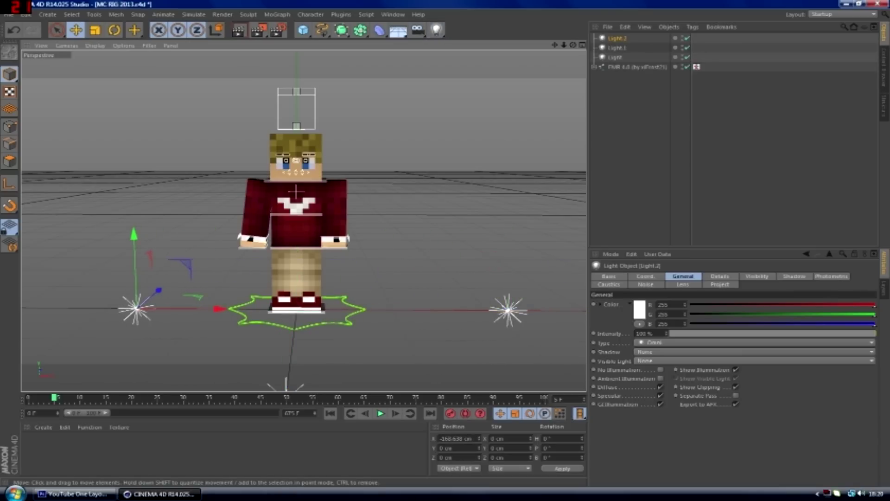
left_click(436, 30)
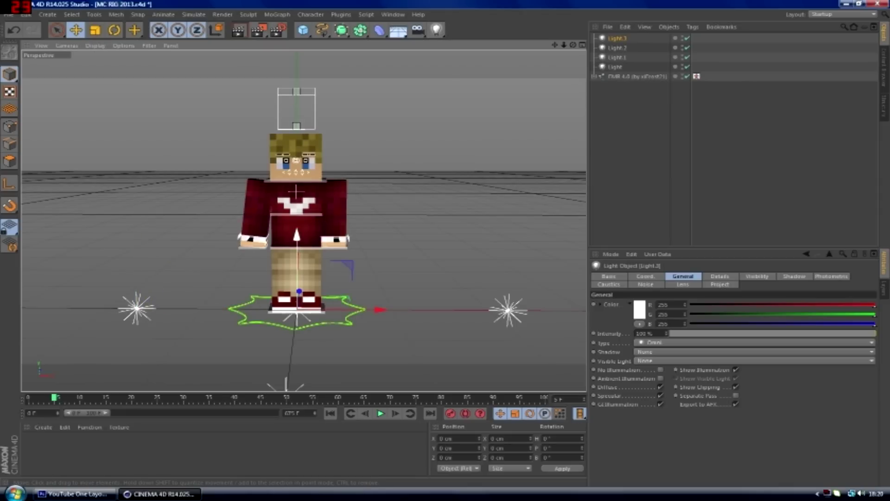
left_click_drag(299, 291, 306, 237)
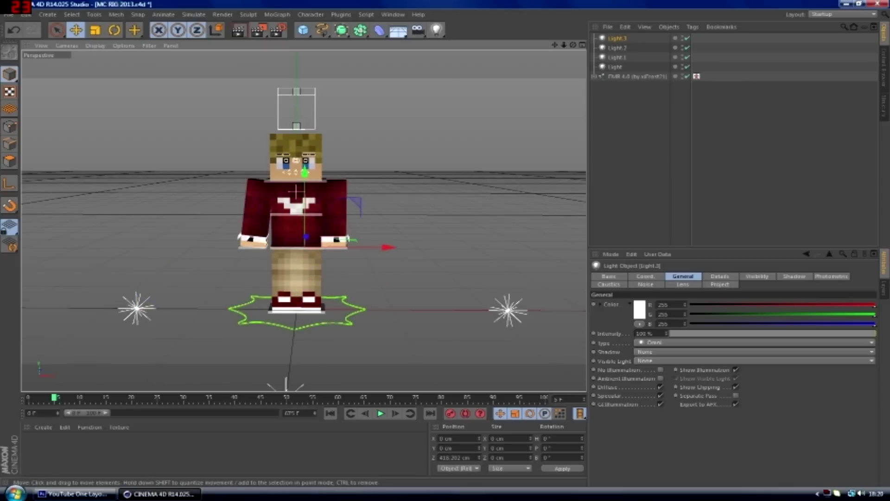
Step: Select the right shoulder controller in the Visual Selector and rotate the arm backward by about 36° in pitch
left_click(696, 76)
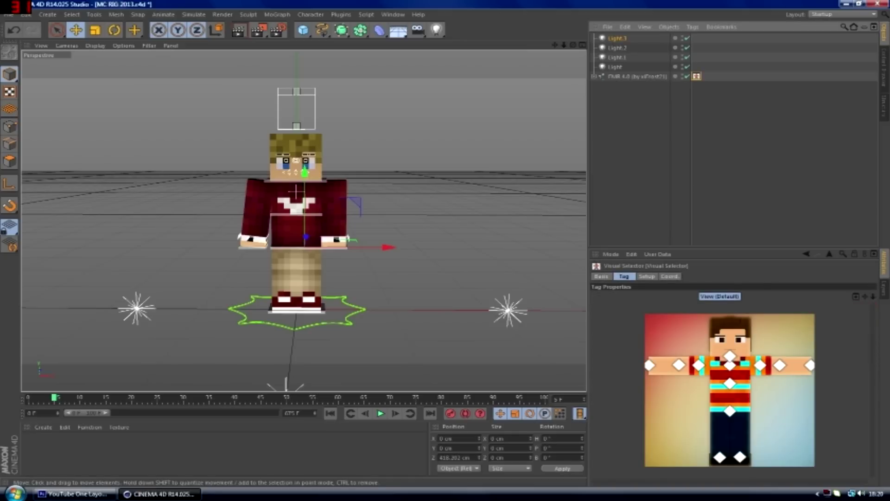
left_click_drag(573, 45, 686, 46)
left_click(730, 356)
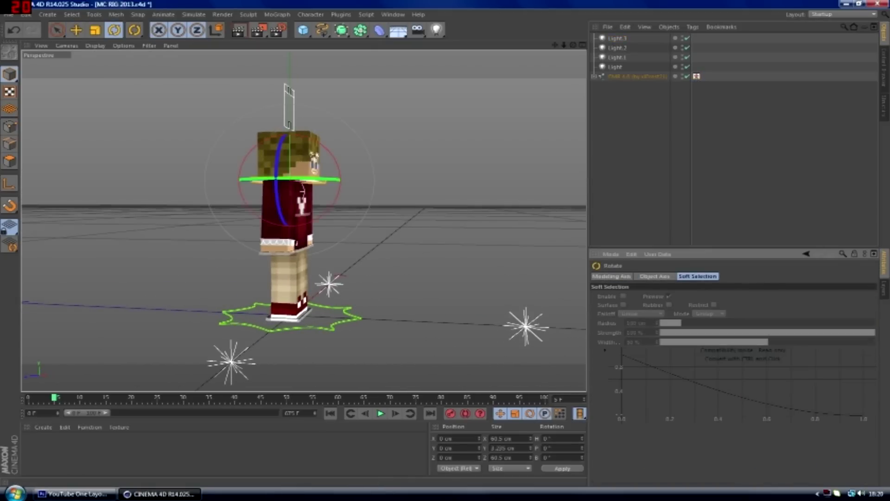
left_click(696, 76)
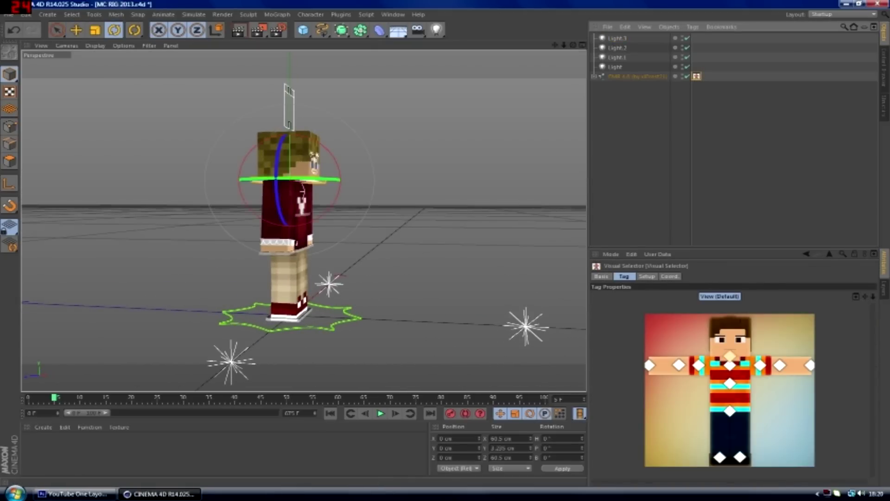
left_click(699, 365)
left_click_drag(330, 196, 315, 225)
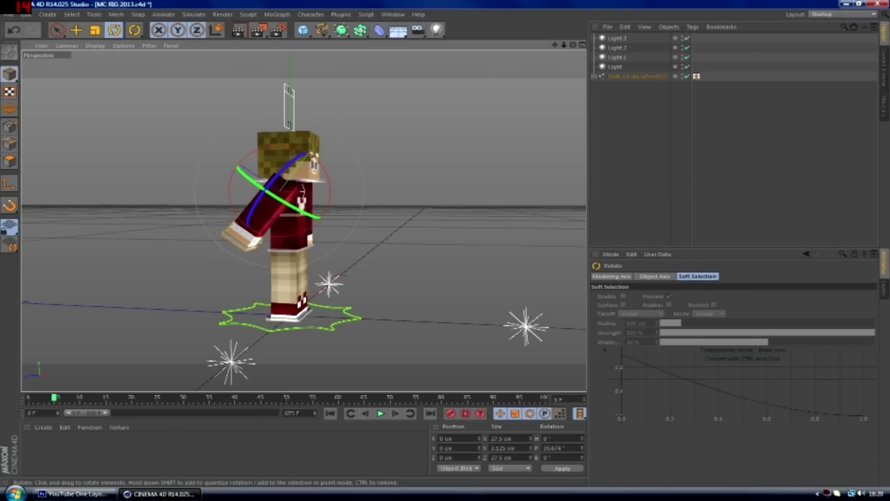
Step: Select the right hand controller in the Visual Selector and rotate it to adjust the pose
left_click(696, 76)
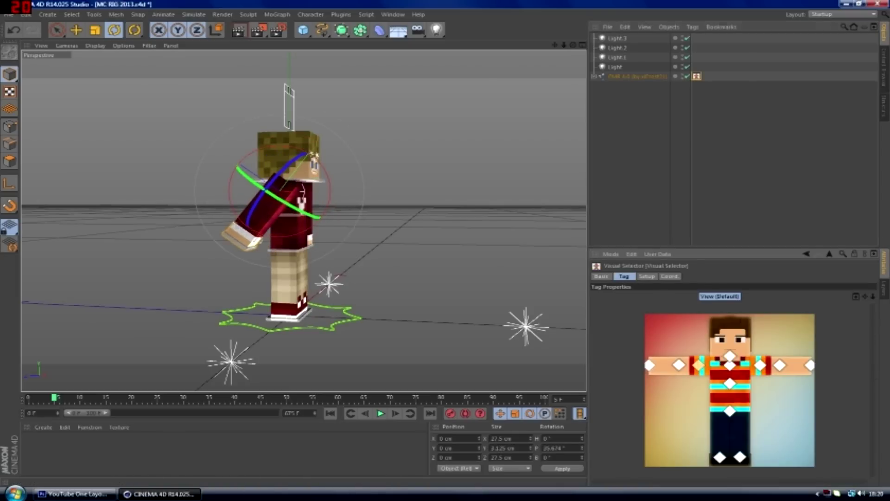
left_click(654, 364)
left_click_drag(286, 178, 295, 168)
left_click_drag(188, 187, 203, 199)
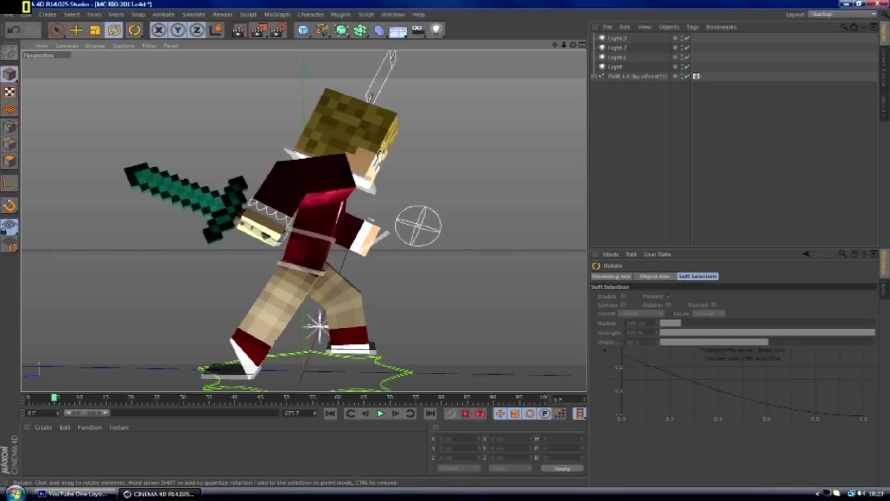
Step: Open the render settings' save options, keep PNG as the image format and enable the alpha channel
left_click_drag(573, 45, 574, 48)
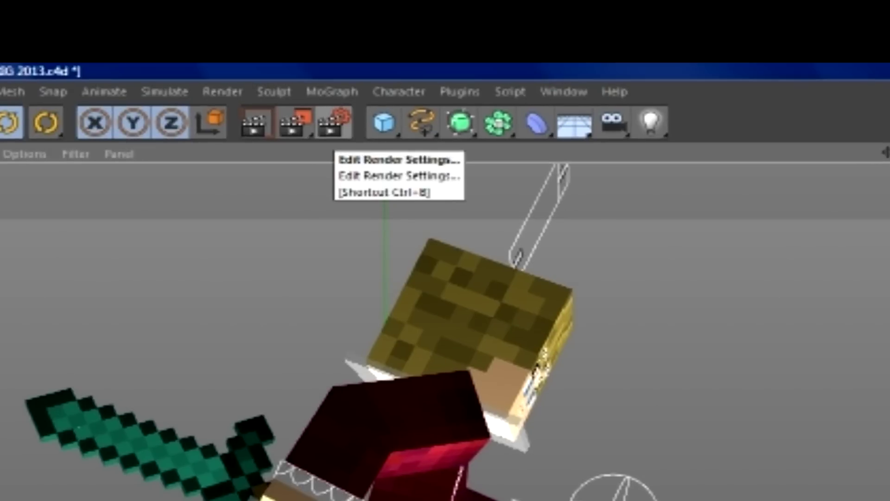
left_click(333, 123)
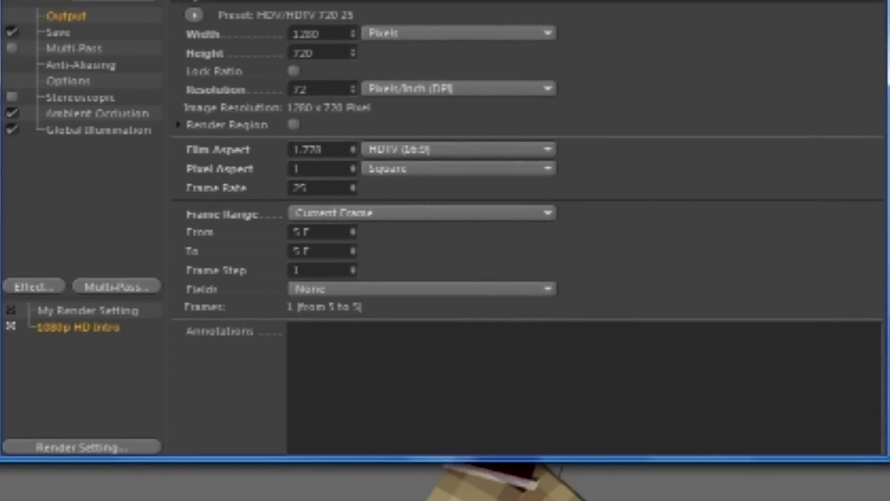
left_click(58, 32)
left_click(424, 69)
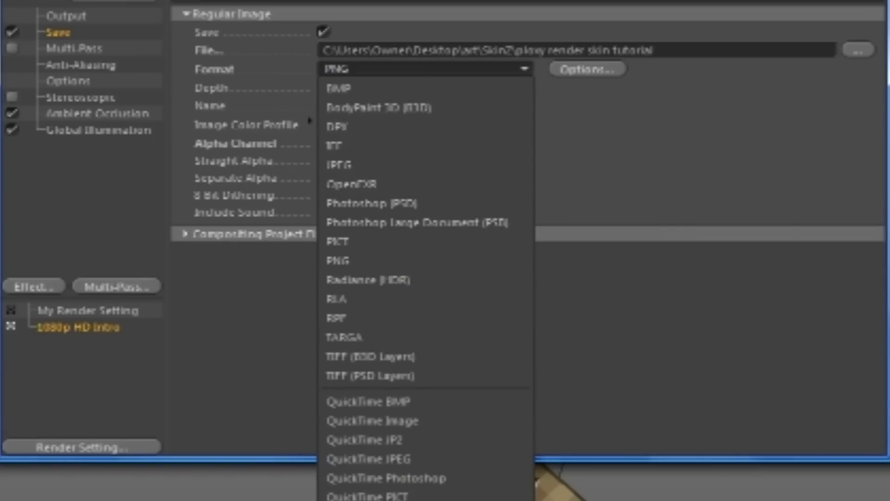
key("Escape")
left_click(323, 143)
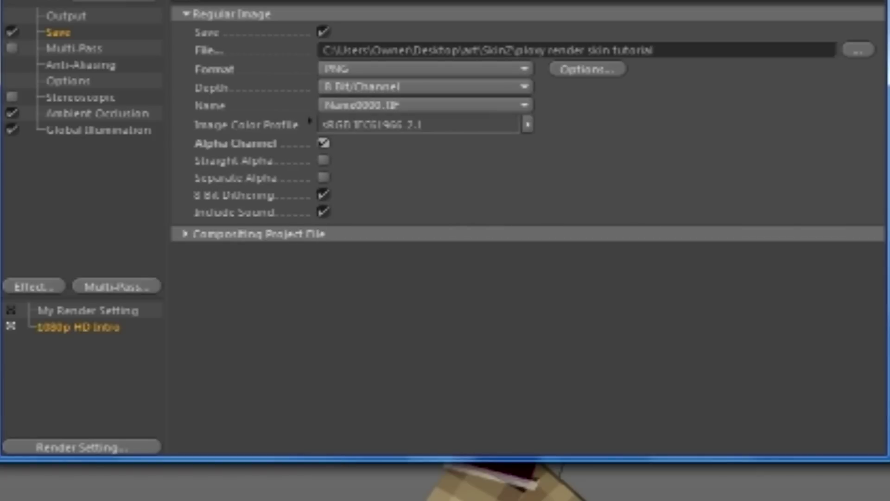
Step: Set the render output file to SKIN POSE TUT on the Desktop
left_click_drag(289, 39, 149, 39)
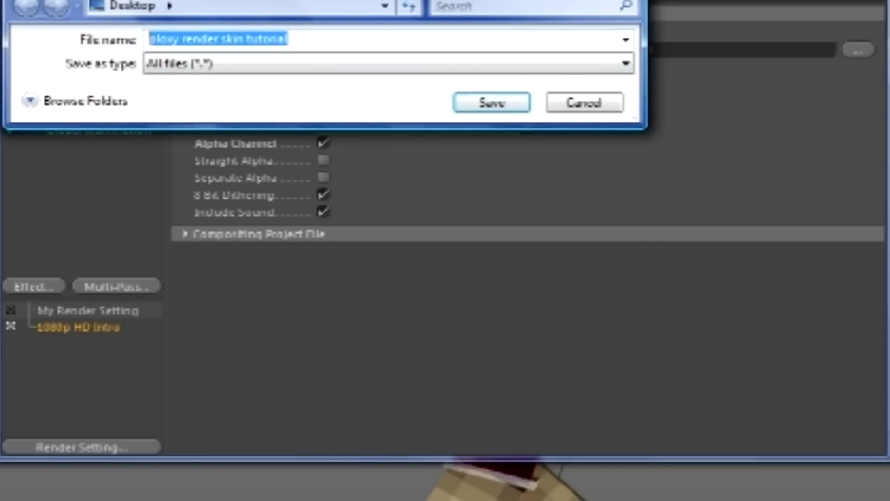
type("SKI")
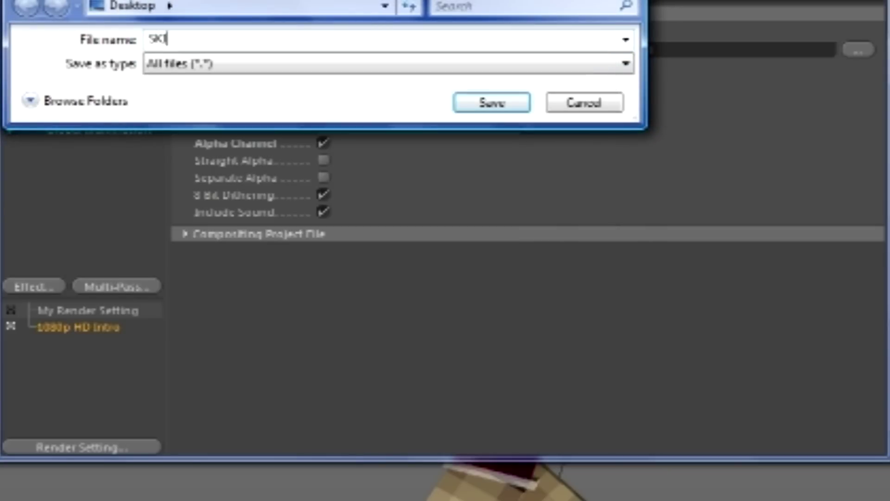
type("N POSE TUT")
key("Return")
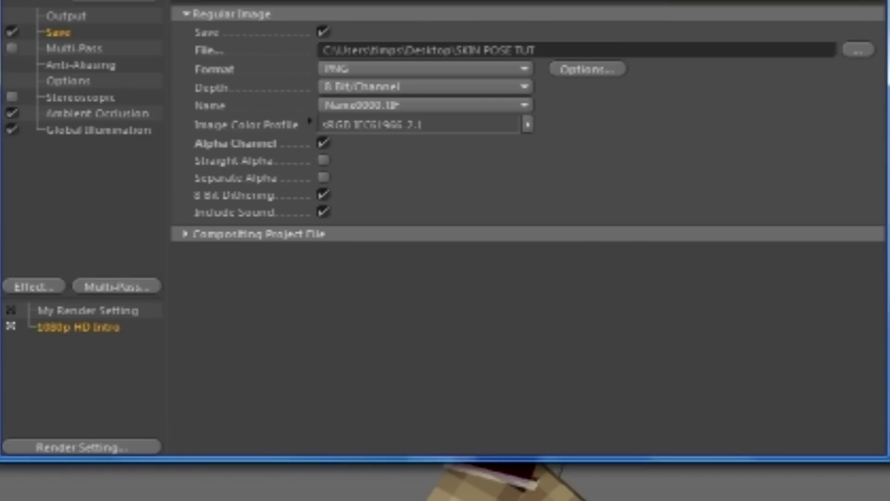
Step: Set the render's anti-aliasing to Best and close the render settings
left_click(74, 48)
left_click(81, 65)
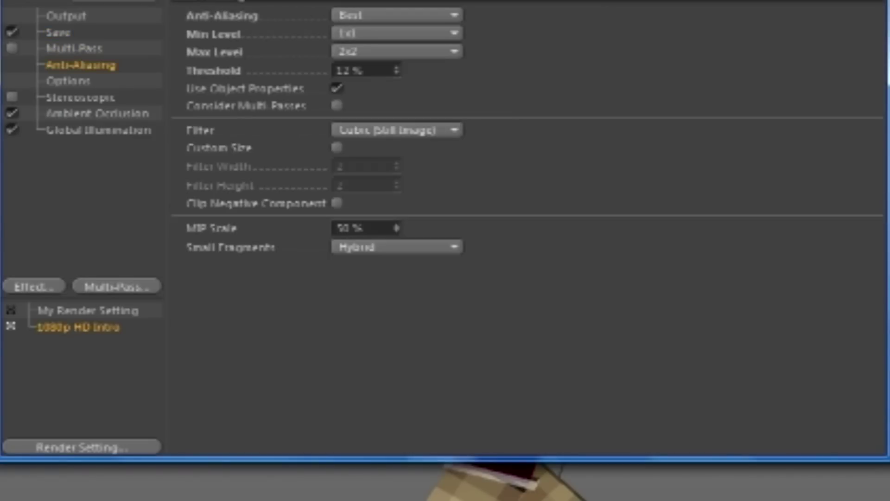
left_click(397, 15)
left_click(352, 72)
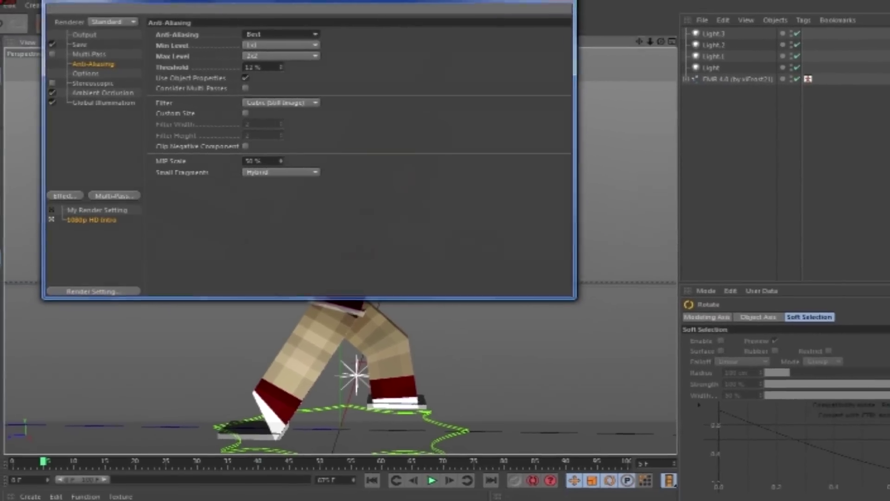
left_click(566, 4)
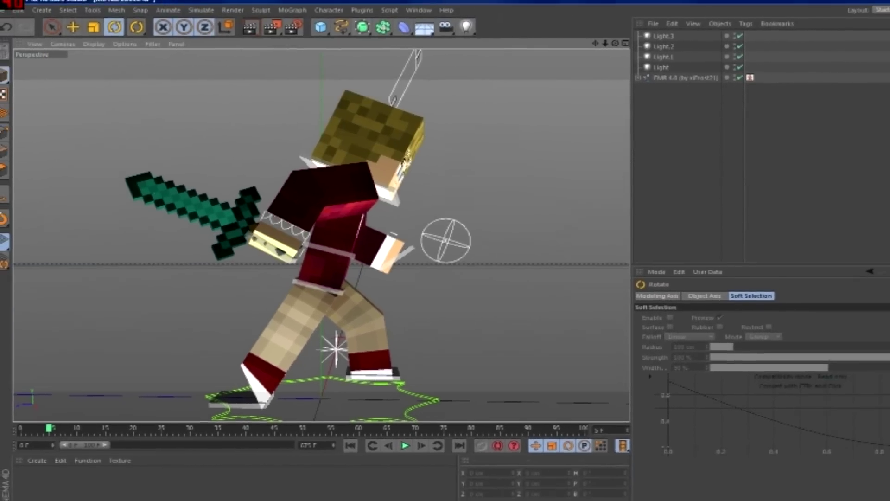
Step: Render the posed character to the Picture Viewer and minimize Cinema 4D
left_click(257, 31)
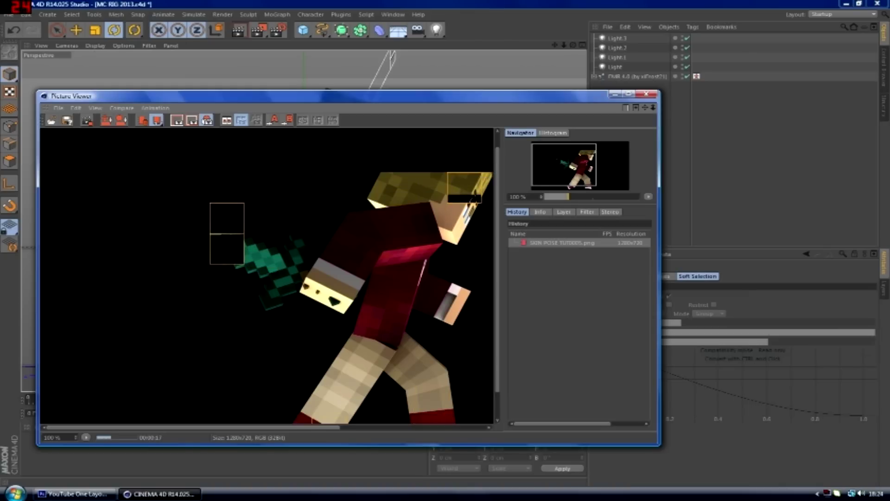
mouse_move(193, 427)
left_mouse_down()
mouse_move(216, 427)
mouse_move(206, 427)
left_mouse_up()
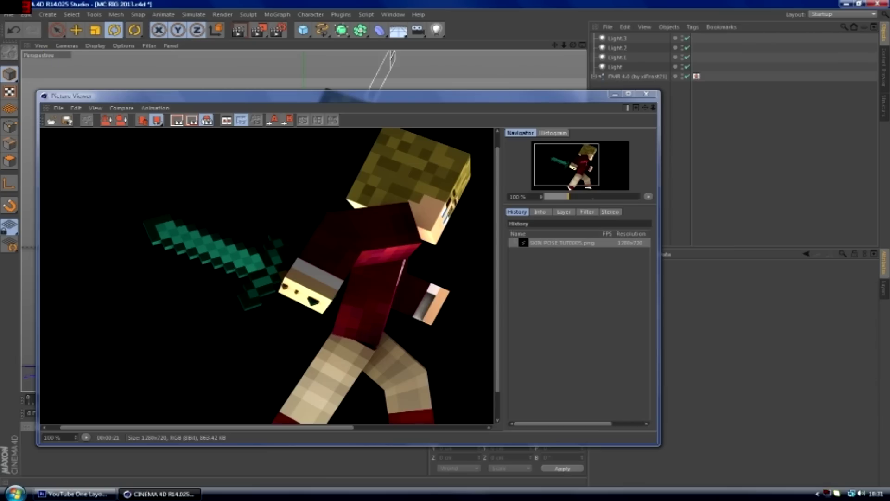
mouse_move(158, 494)
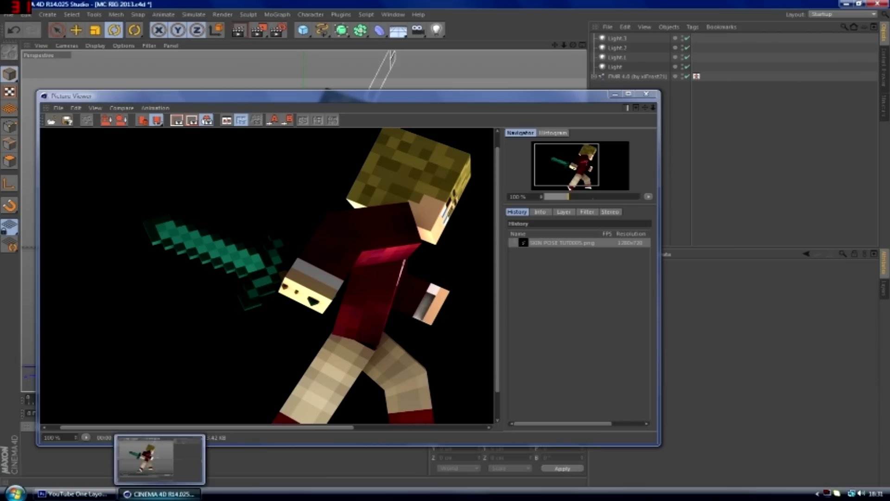
left_click(157, 494)
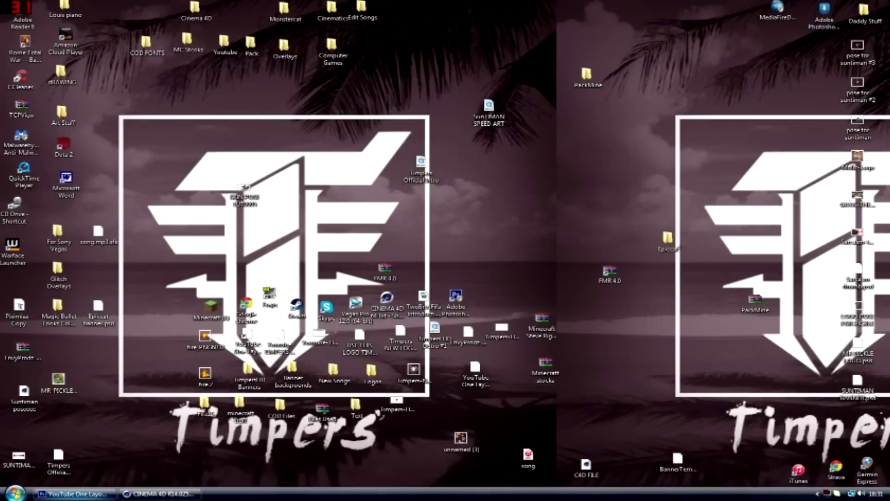
Step: Switch to Photoshop and, in the EnvyProdz pack document, expand the MC Screenshots 2.0 group and show the screenshot of burning brick-topped walls
left_click(72, 493)
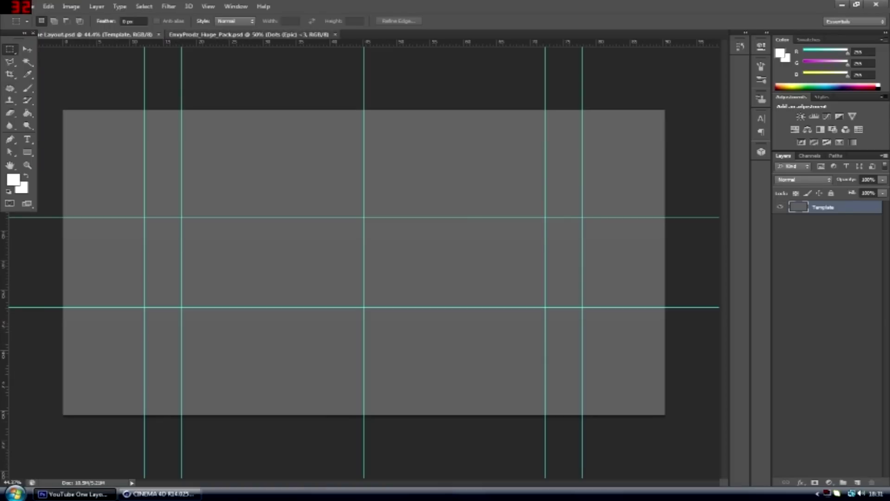
left_click(249, 34)
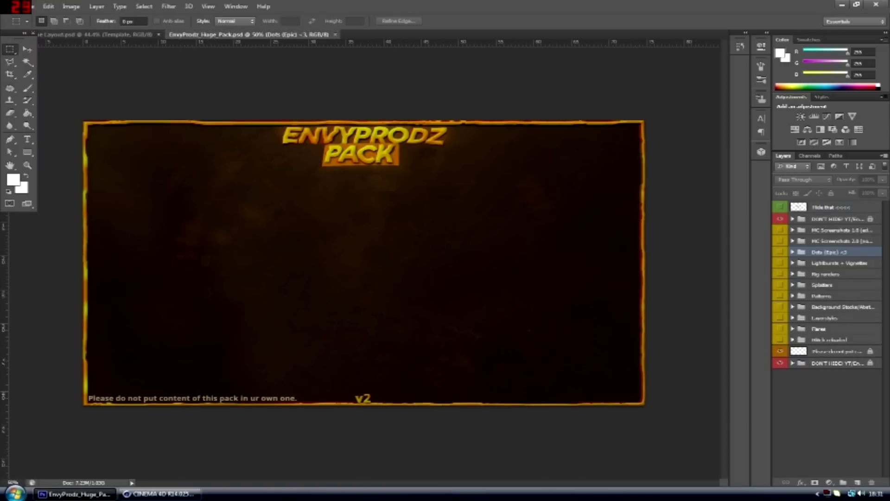
left_click(792, 241)
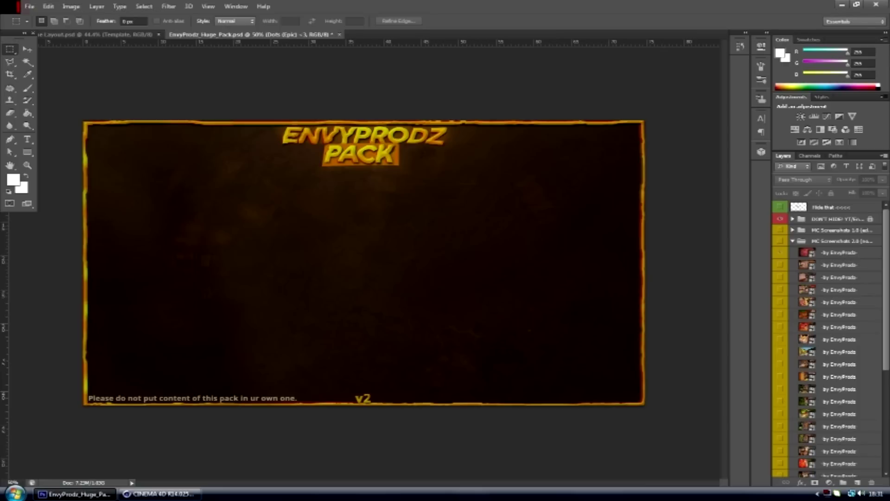
scroll(827, 339, "down", 3)
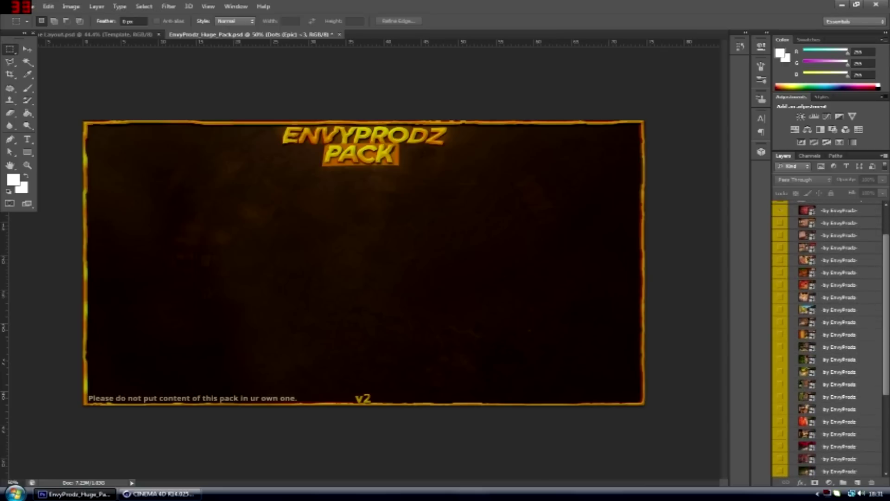
left_click(780, 409)
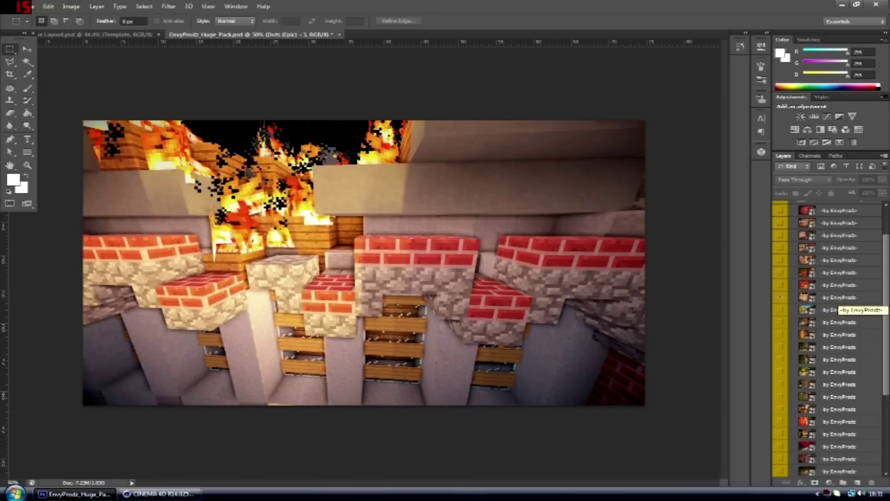
Step: Copy the burning-walls screenshot layer from the pack into the YouTube One Layout document
key("v")
left_click_drag(209, 197, 260, 230)
right_click(828, 207)
left_click(710, 217)
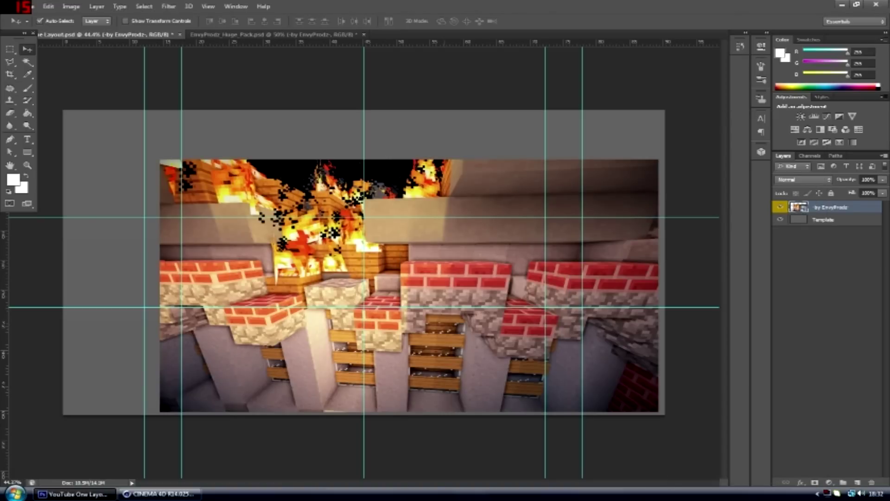
Step: Enlarge the screenshot layer with Free Transform until it covers the whole banner canvas
key("ctrl+t")
scroll(363, 262, "down", 5)
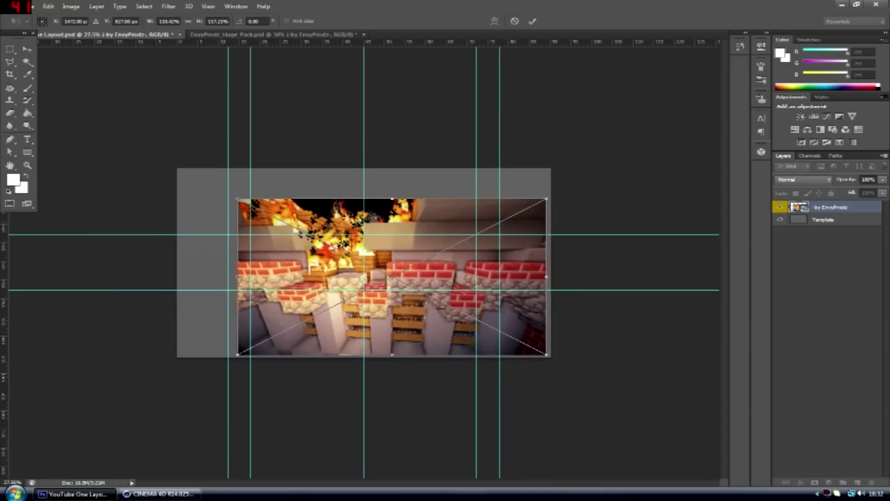
left_click_drag(237, 199, 175, 166)
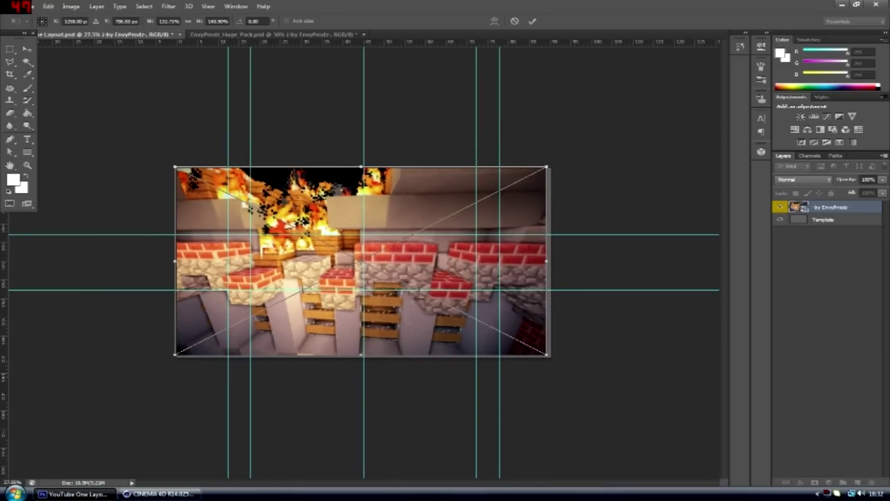
left_click_drag(547, 355, 557, 357)
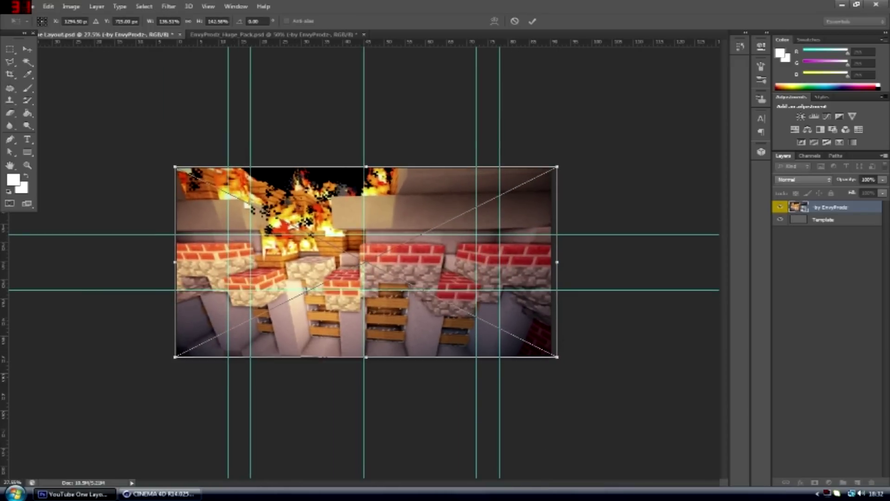
key("ctrl+z")
left_click_drag(547, 354, 558, 358)
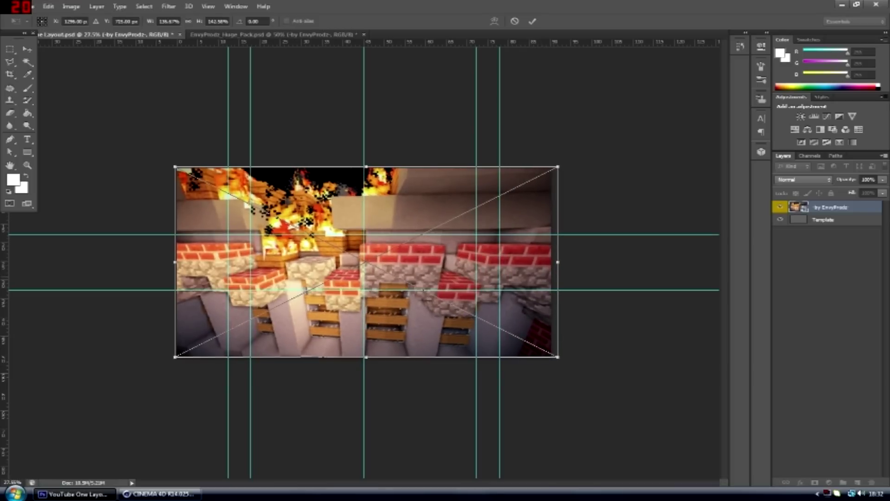
key("Return")
Step: Rasterize the screenshot layer and duplicate it
right_click(830, 207)
left_click(742, 214)
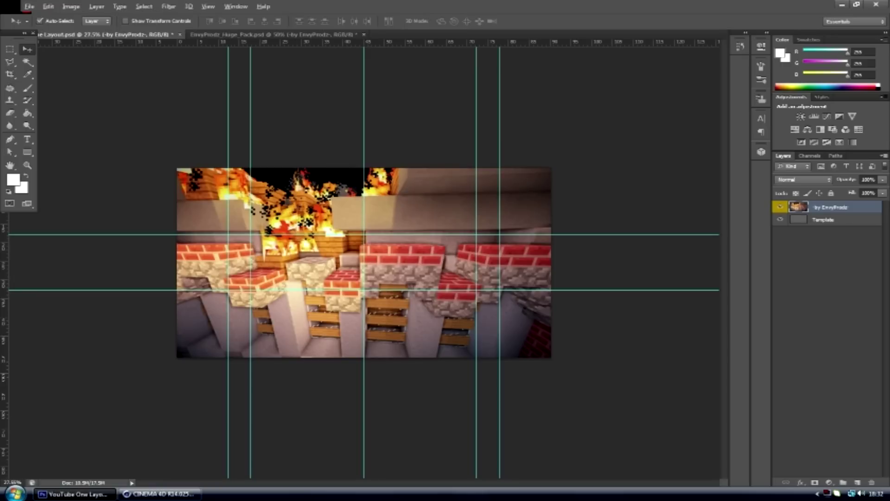
key("ctrl+j")
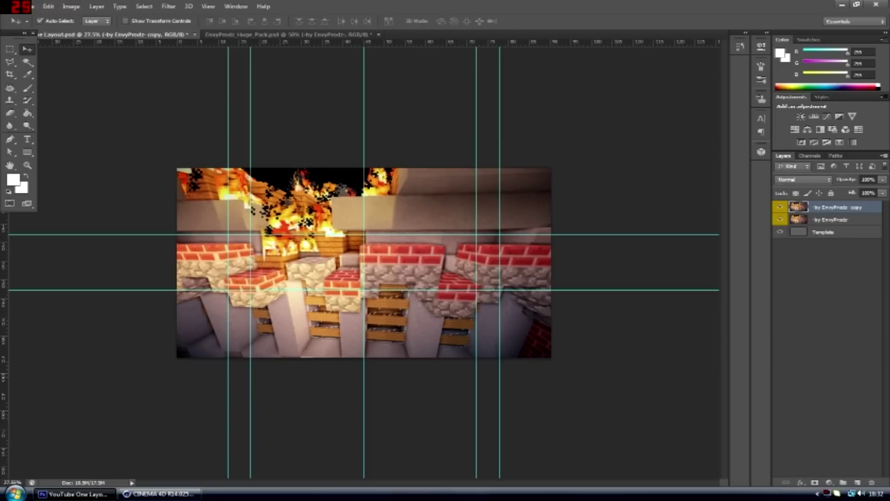
Step: Apply a light Gaussian Blur to the duplicated screenshot layer
left_click(169, 6)
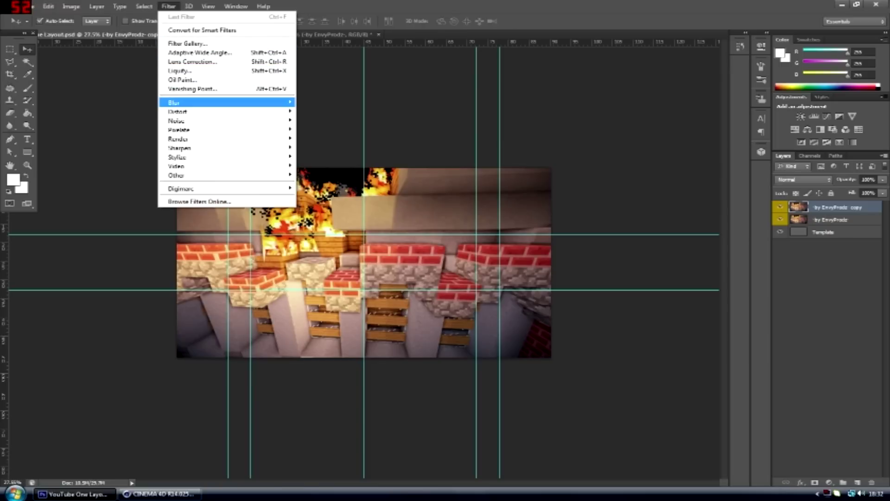
mouse_move(222, 102)
left_click(324, 169)
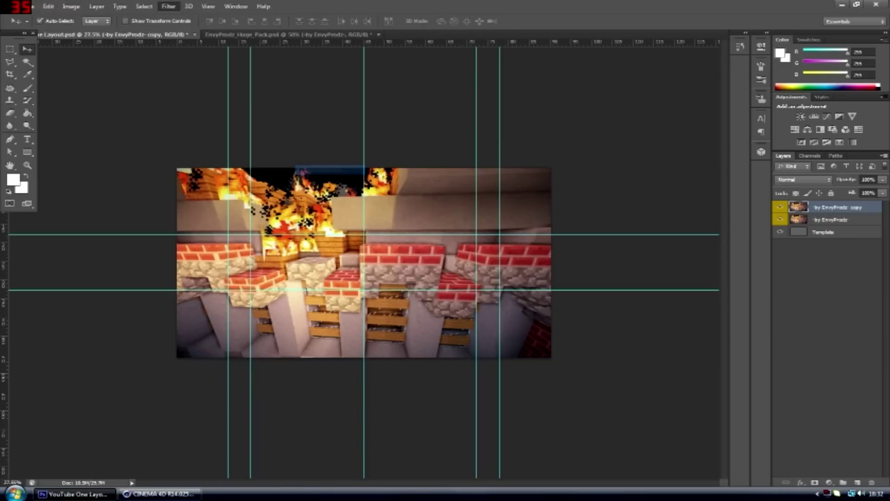
left_click_drag(318, 210, 322, 209)
key("Down")
key("Down")
key("Down")
key("Down")
key("Down")
key("Down")
key("Down")
key("Down")
key("Down")
key("Down")
key("Return")
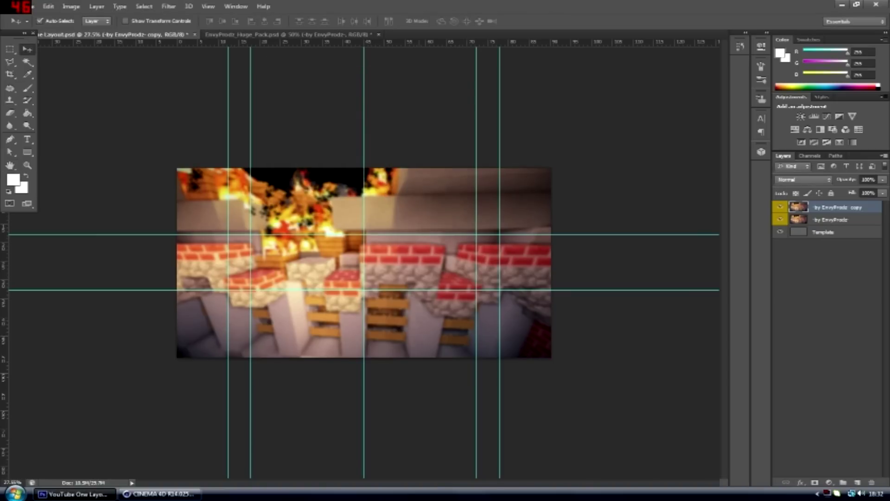
Step: Apply Gaussian Blur a second time to the duplicated screenshot layer to soften it further
left_click(168, 6)
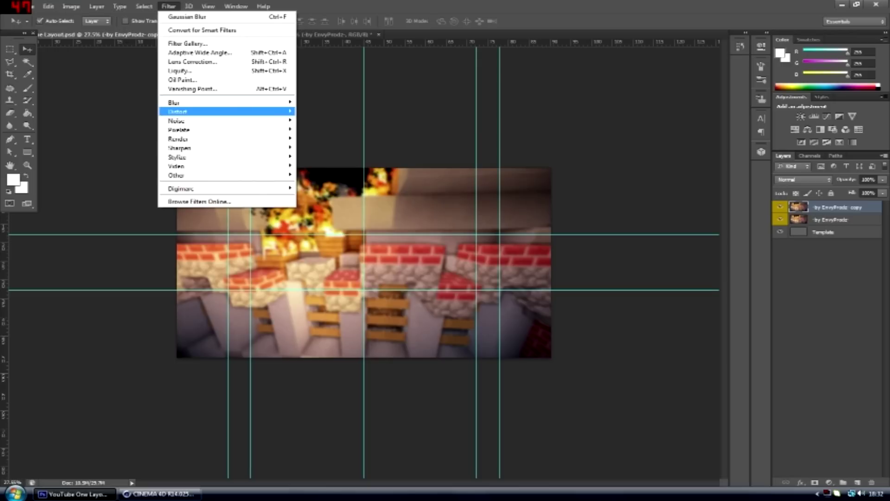
mouse_move(185, 102)
key("Down")
key("Down")
key("Down")
key("Down")
key("Down")
key("Down")
key("Down")
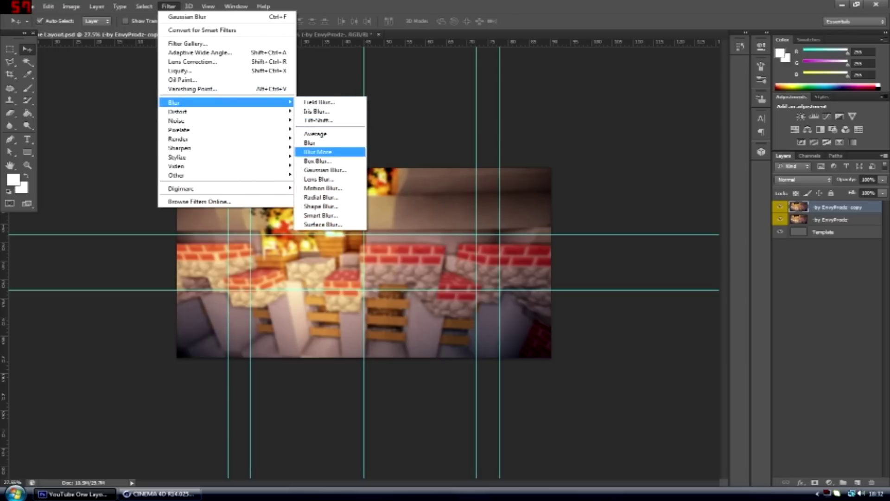
key("Return")
left_click_drag(318, 210, 325, 210)
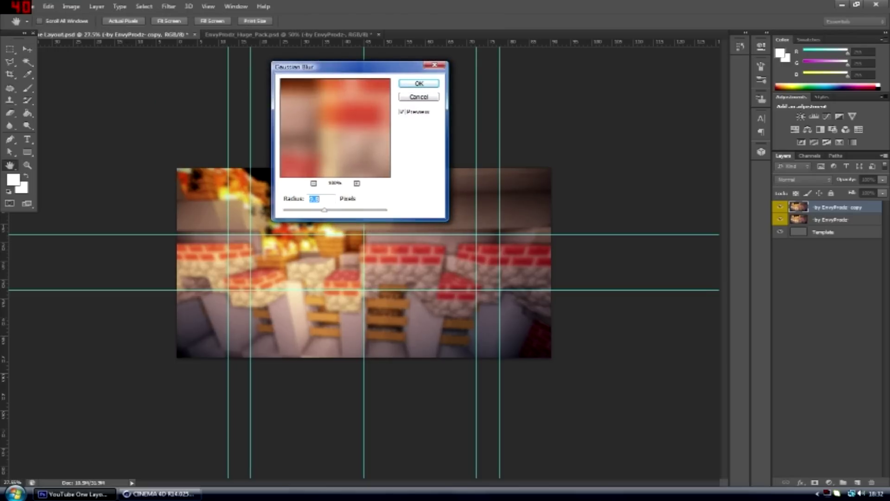
key("Return")
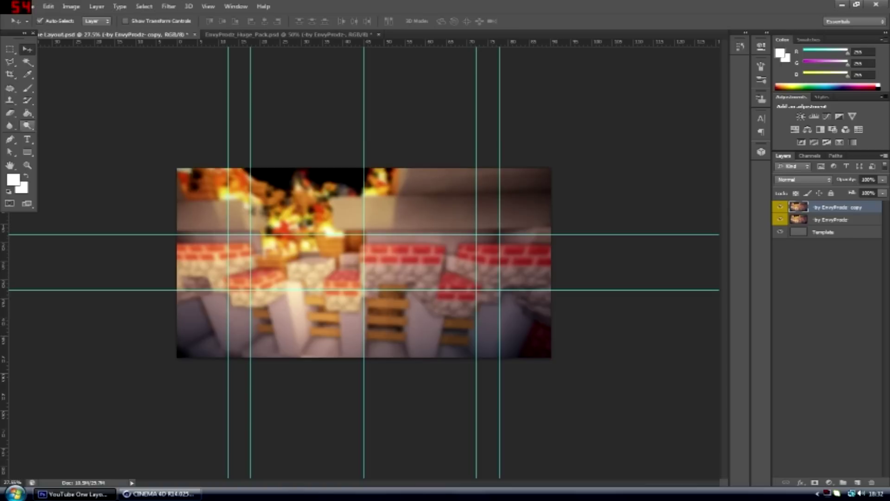
Step: Erase the central area of the blurred screenshot copy with a large soft eraser to reveal the sharp layer beneath
left_click(10, 112)
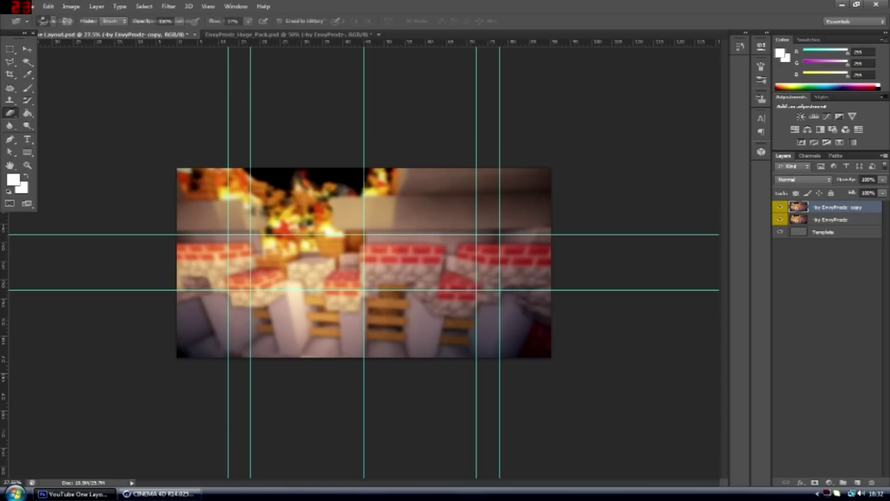
right_click(245, 189, "alt")
right_click(364, 268, "alt")
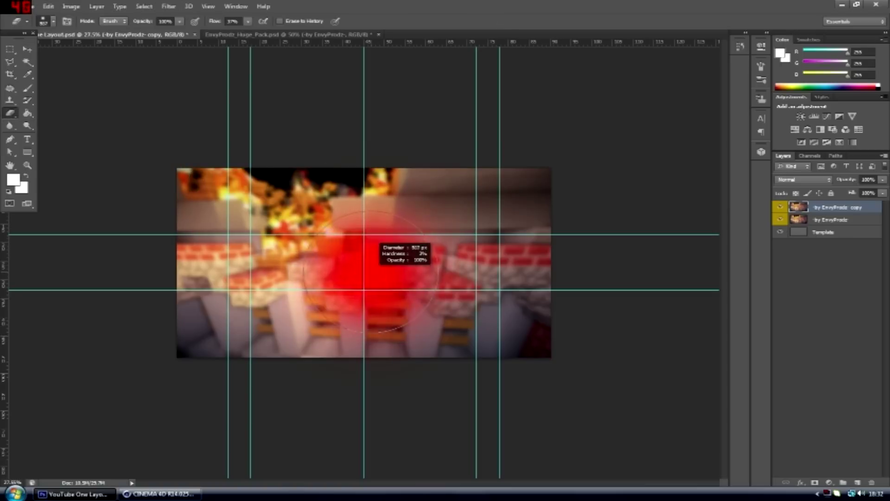
mouse_move(361, 266)
left_mouse_down()
mouse_move(319, 266)
mouse_move(426, 267)
mouse_move(335, 269)
left_mouse_up()
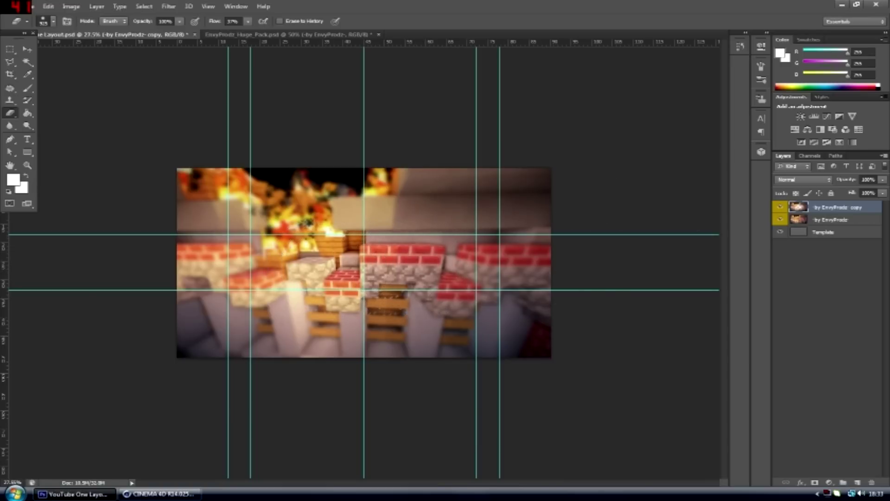
Step: Delete the parts of the blurred screenshot copy above the upper and below the lower horizontal guide
left_click(10, 49)
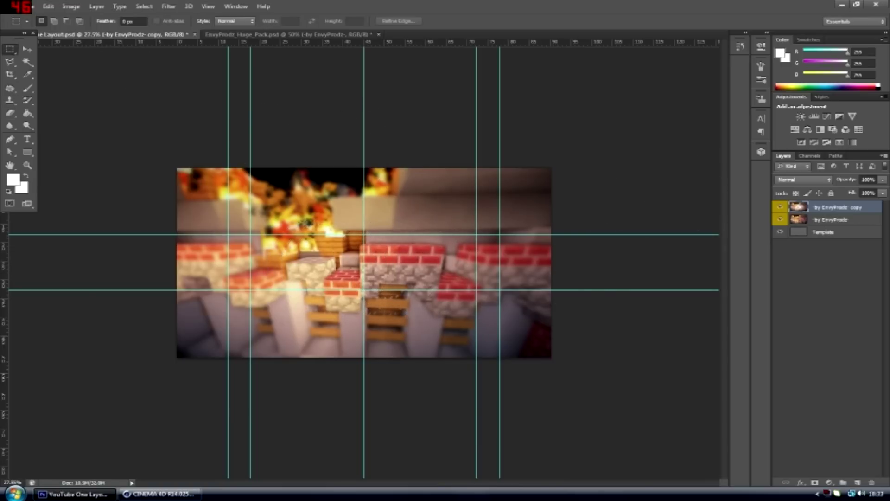
left_click_drag(177, 168, 696, 234)
key("Delete")
left_click_drag(550, 358, 141, 290)
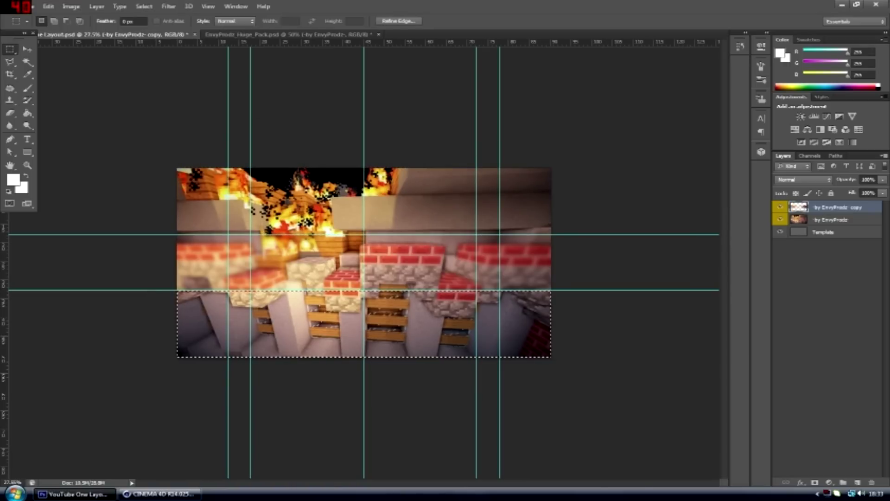
Step: Delete the parts of the original sharp screenshot layer outside the two horizontal guides and clear the selection
left_click(831, 220)
key("Delete")
left_click_drag(585, 153, 126, 234)
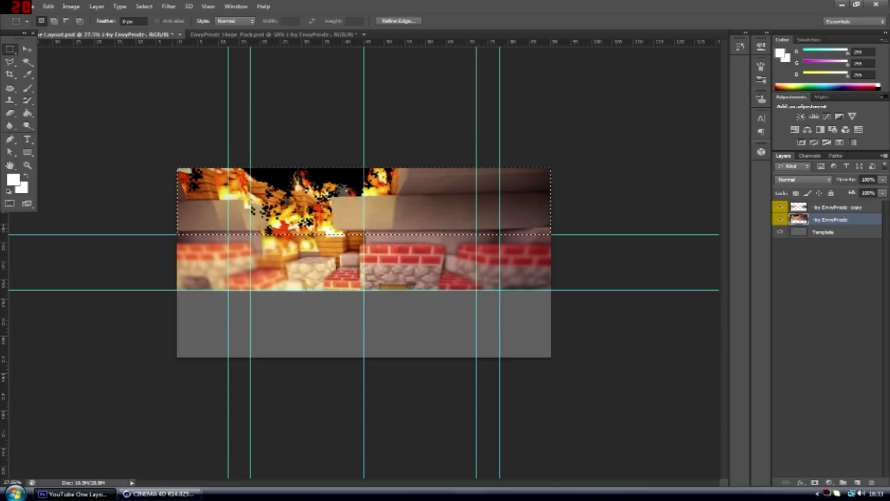
key("Delete")
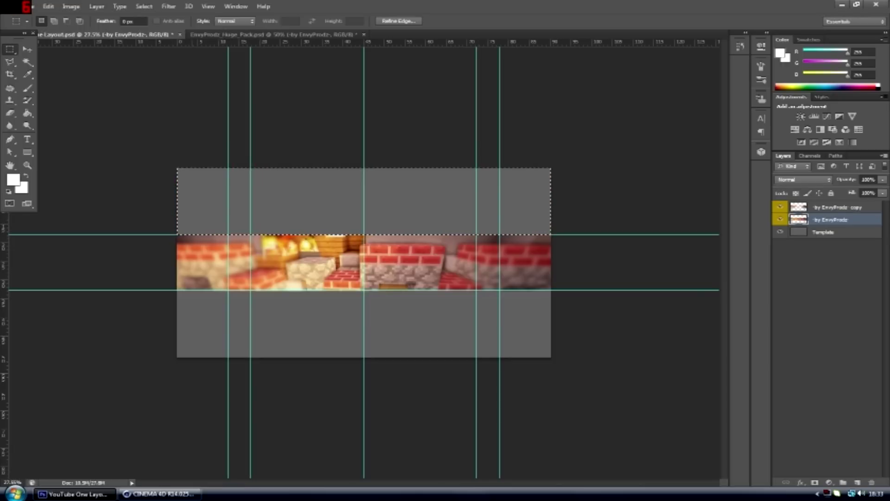
key("ctrl+d")
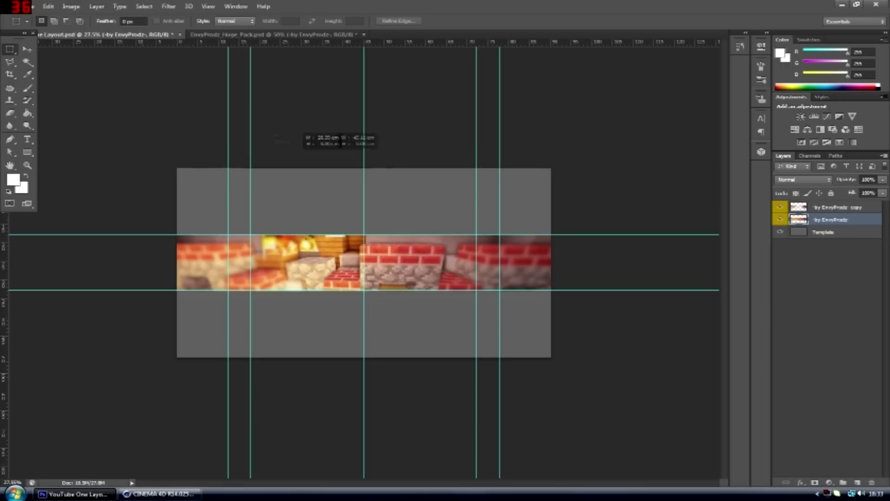
left_click_drag(563, 190, 174, 135)
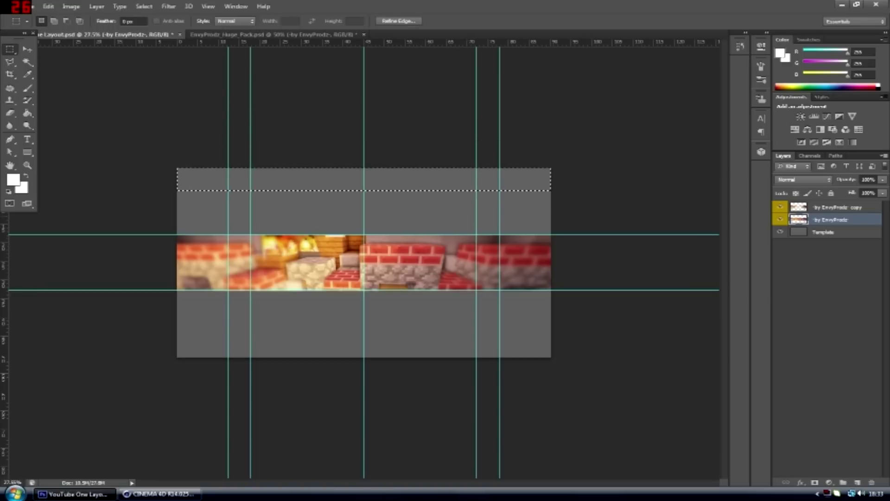
key("ctrl+d")
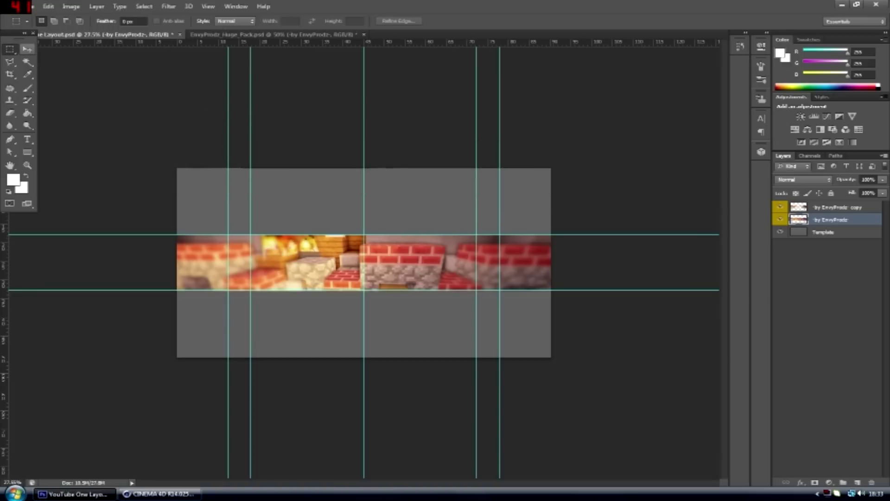
Step: Add a new layer above the blurred copy and set the brush colour to pure red (255, 0, 0)
key("ctrl+plus")
scroll(364, 262, "up", 1)
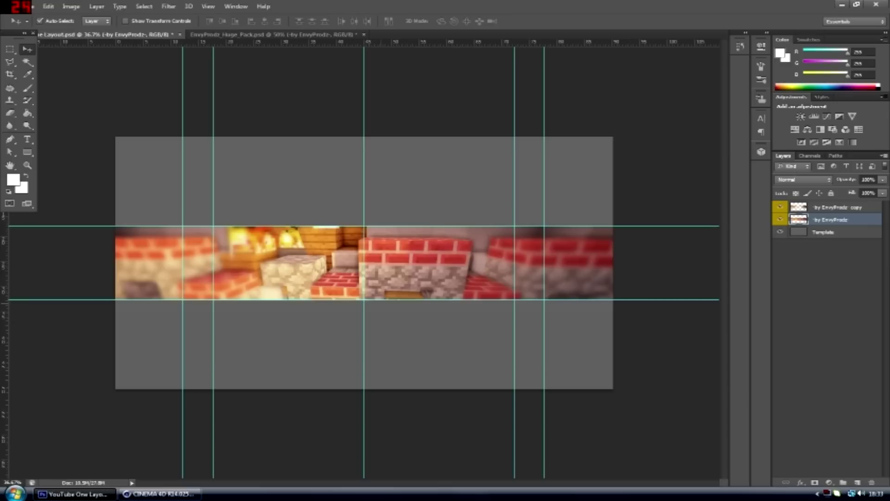
left_click(837, 207)
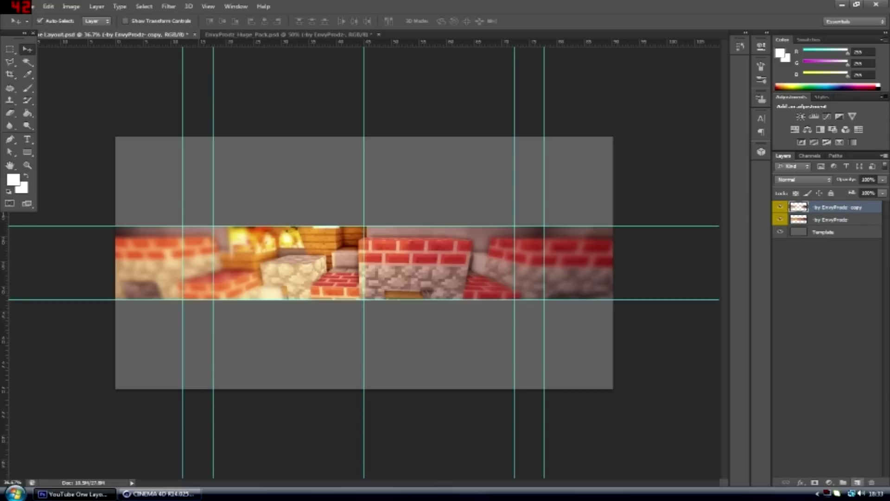
key("ctrl+shift+alt+n")
key("b")
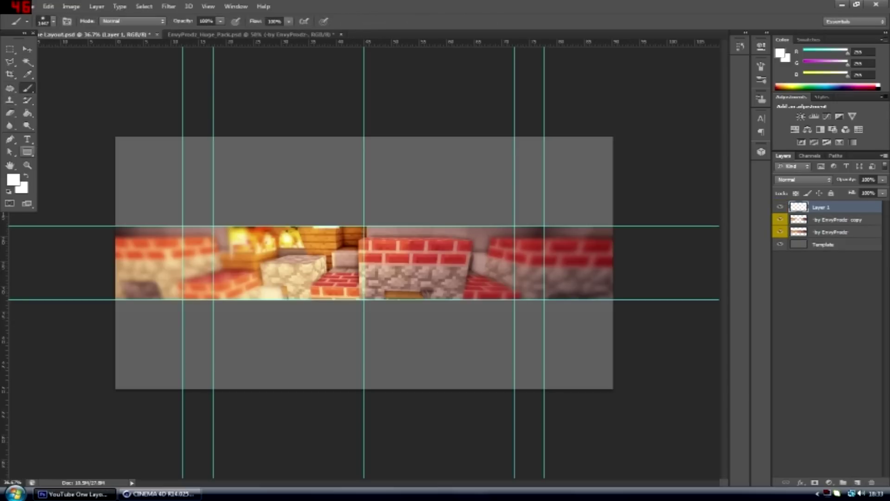
left_click(13, 179)
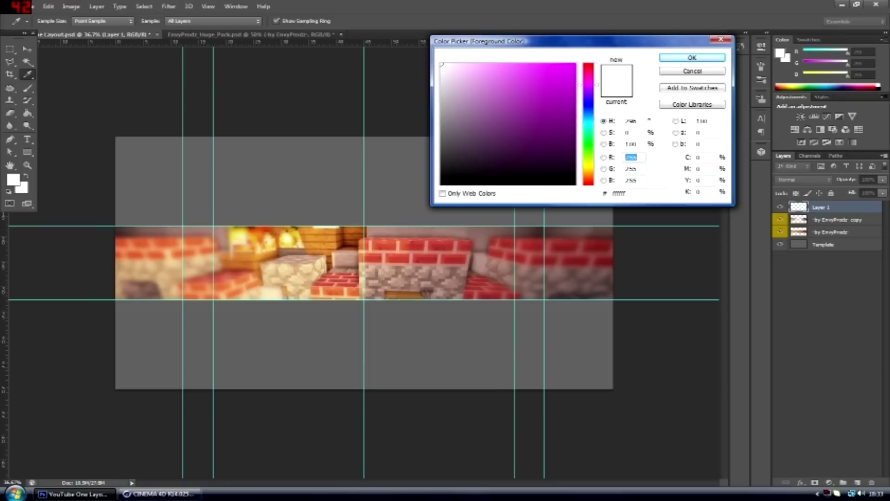
left_click_drag(588, 85, 576, 63)
left_click(691, 58)
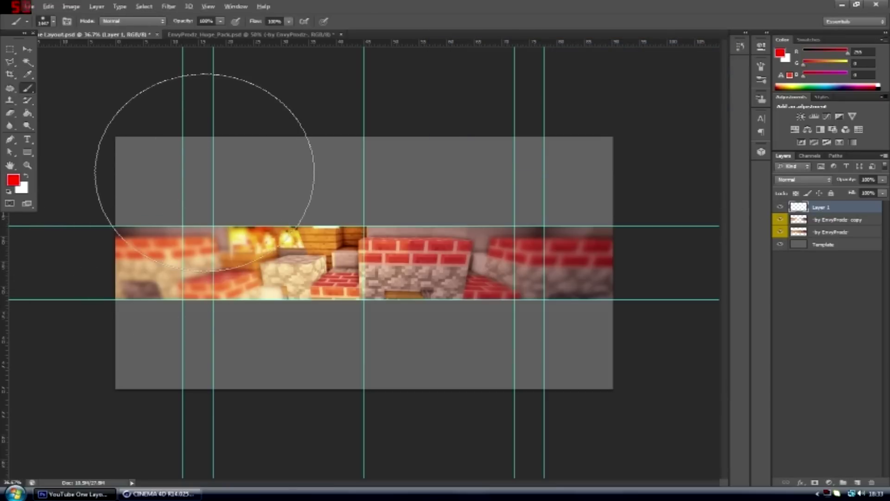
Step: Shrink the soft brush and paint red around the edges of the banner strip on the new layer
left_click(199, 172)
left_click_drag(205, 172, 199, 172)
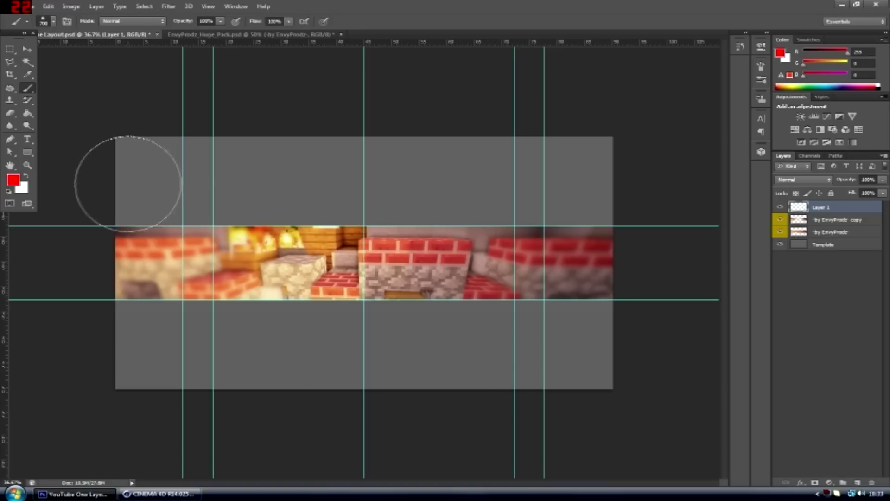
mouse_move(124, 196)
left_mouse_down()
mouse_move(620, 189)
mouse_move(634, 199)
mouse_move(645, 353)
mouse_move(621, 336)
mouse_move(83, 341)
mouse_move(76, 198)
left_mouse_up()
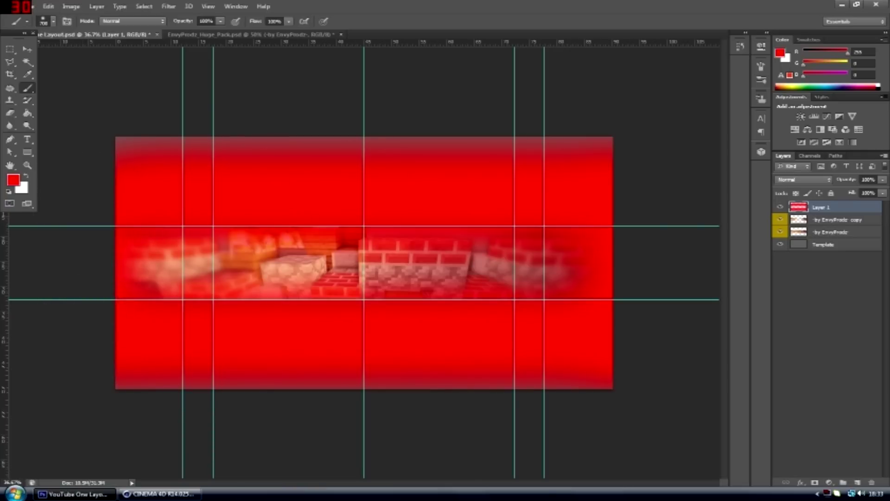
Step: Try the Darken, Color Burn, Lighten, Color Dodge and Lighter Color blend modes on the red layer
left_click(802, 179)
key("Down")
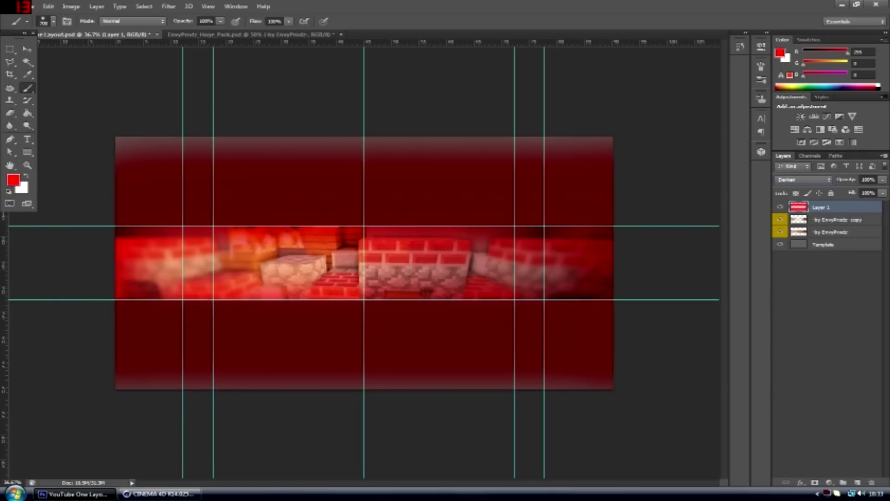
left_click(804, 179)
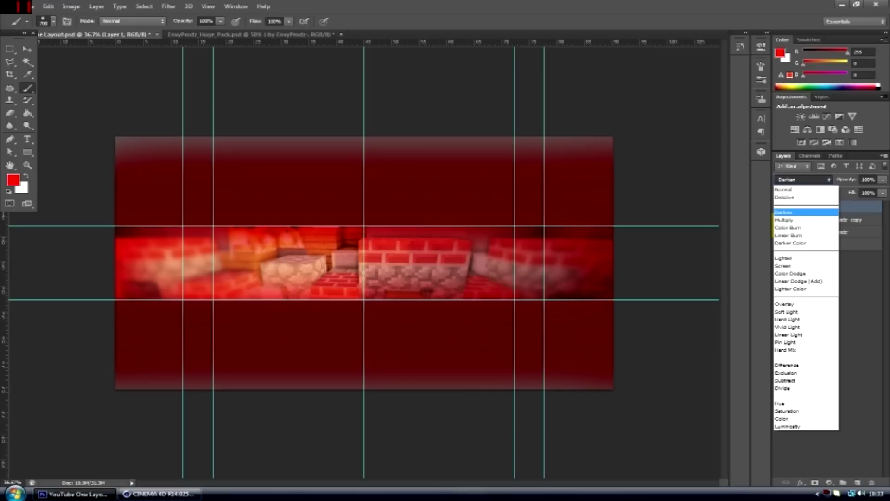
key("Down")
key("Return")
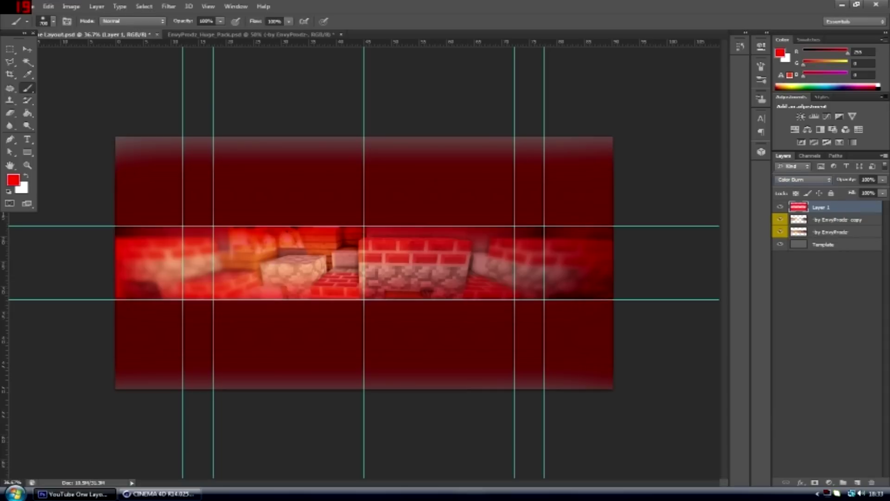
key("Down")
key("Down")
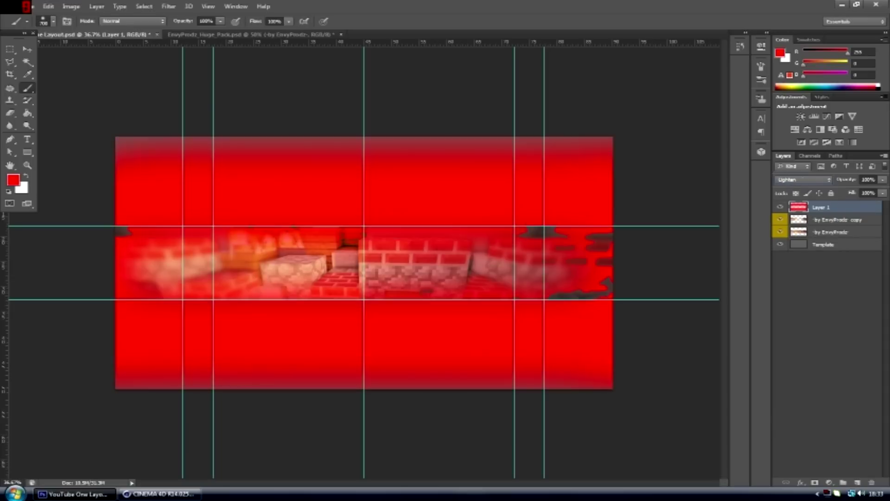
key("Down")
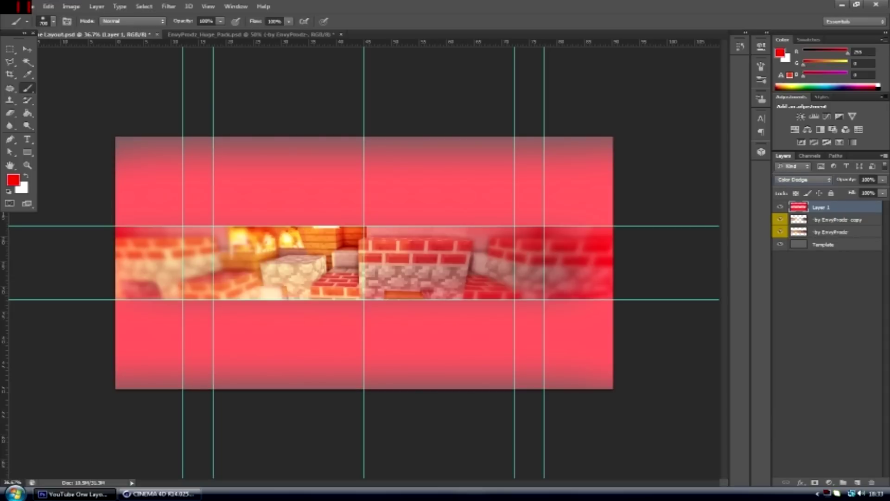
key("Down")
Step: Set the red layer's blend mode to Overlay and its opacity to 37%
left_click(804, 179)
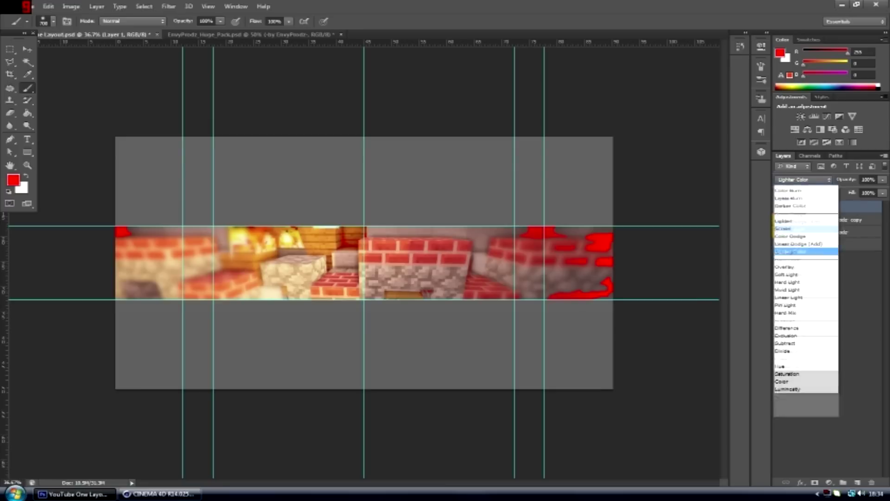
left_click(806, 304)
key("Return")
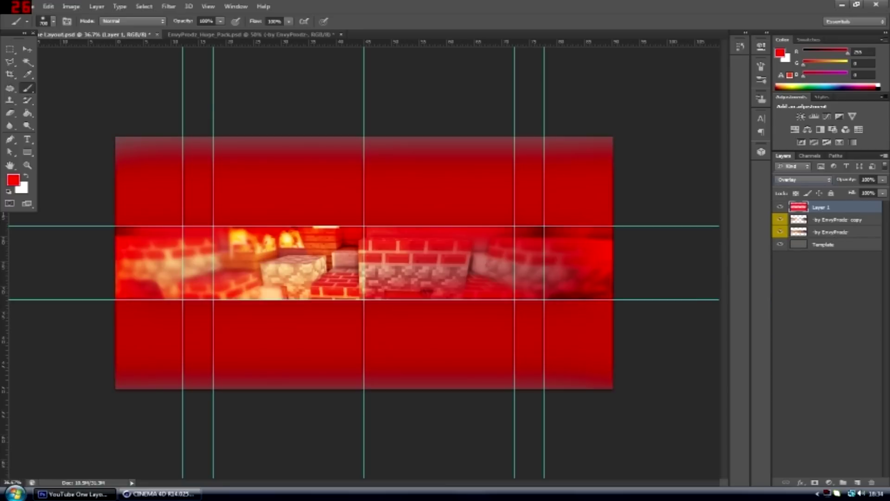
left_click(882, 179)
left_click_drag(883, 190, 849, 190)
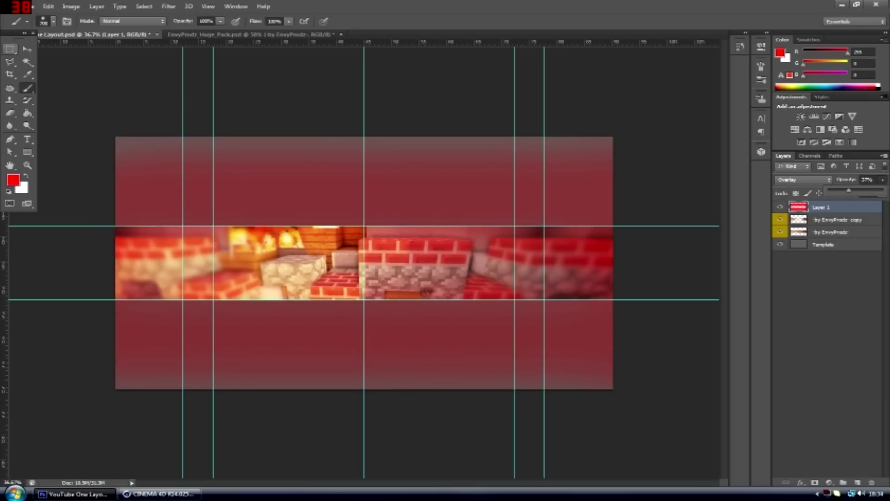
Step: Delete the red paint above the upper and below the lower horizontal guide, and clear the selection
left_click(10, 49)
left_click_drag(93, 122, 702, 219)
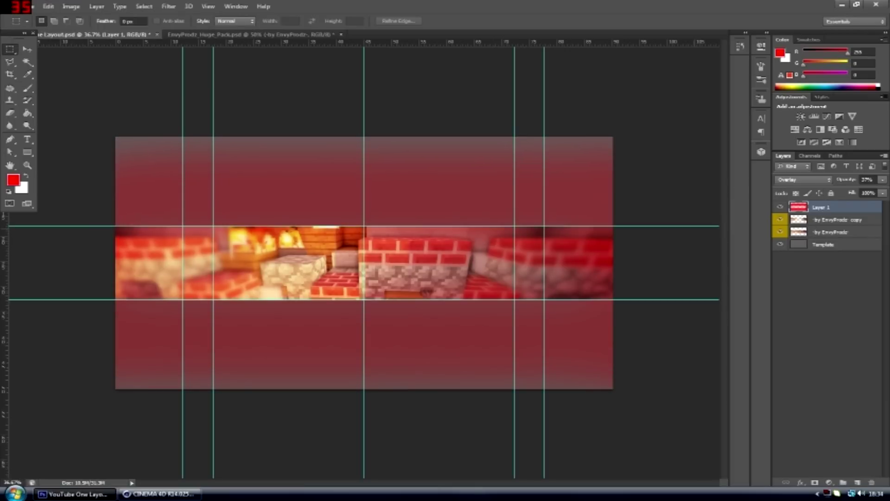
key("Delete")
left_click_drag(617, 391, 7, 299)
key("Delete")
key("ctrl+d")
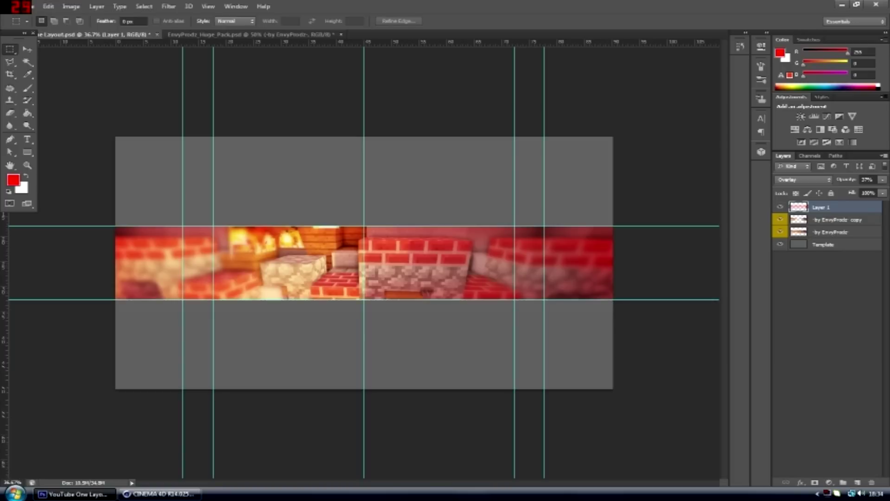
Step: Add another new layer on top and set the brush colour to white
left_click(857, 482)
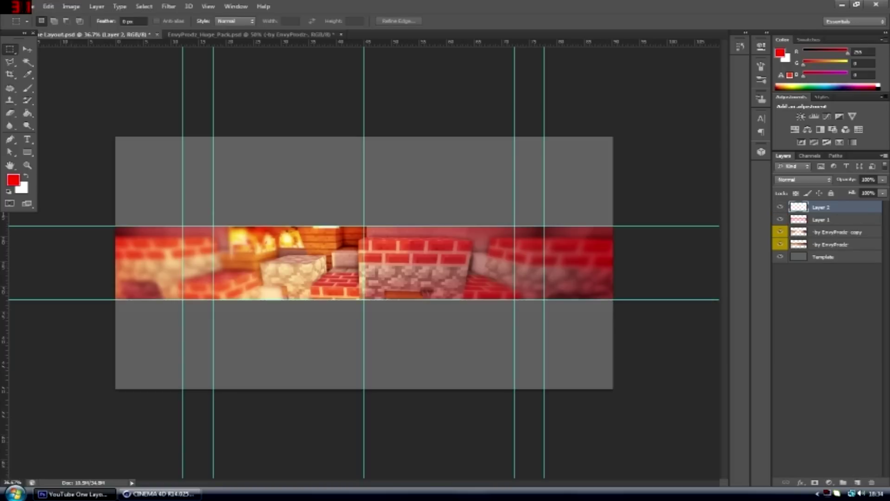
left_click(27, 87)
left_click(13, 180)
left_click_drag(505, 95, 440, 64)
left_click(691, 58)
Step: Paint a large soft white glow centred just below the banner strip and set its layer opacity to 34%
left_click_drag(389, 324, 464, 324)
left_click(366, 309)
left_click(365, 309)
left_click(882, 180)
left_click_drag(882, 190, 847, 190)
key("v")
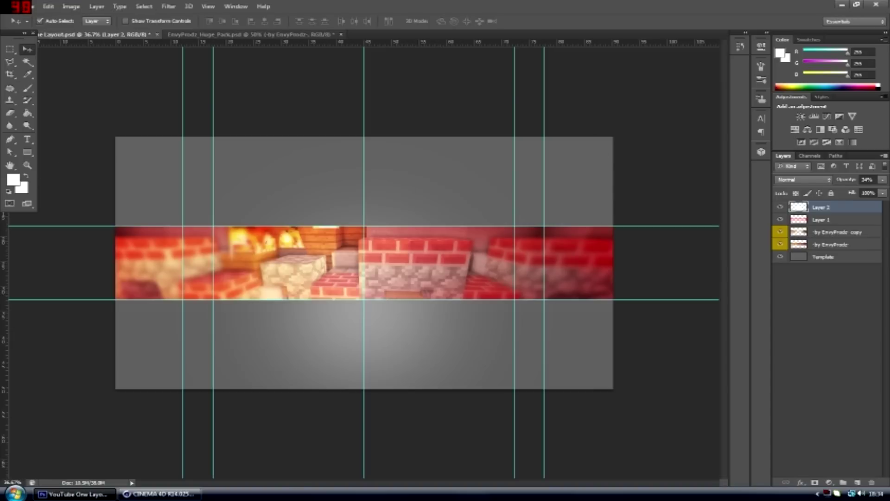